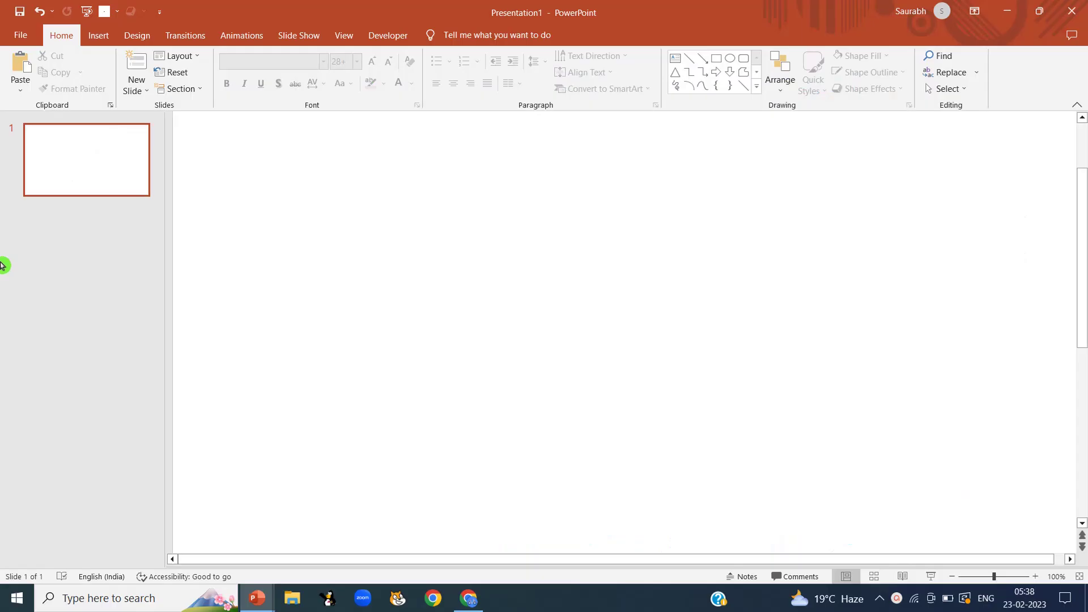
Search online pictures for 'world map' and insert the political world map onto slide 1
click(100, 35)
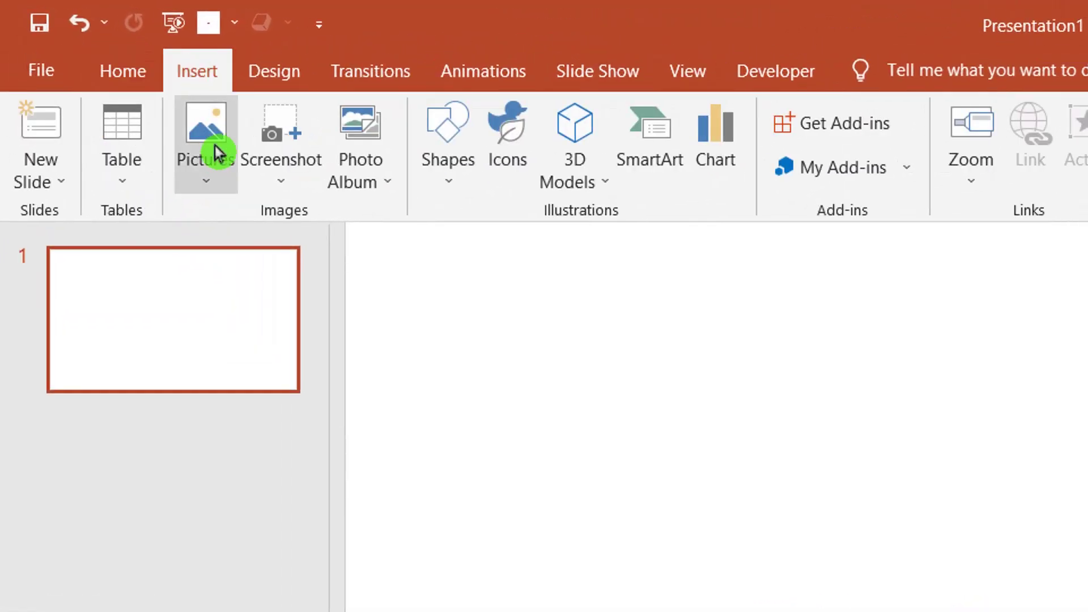
click(215, 155)
click(239, 290)
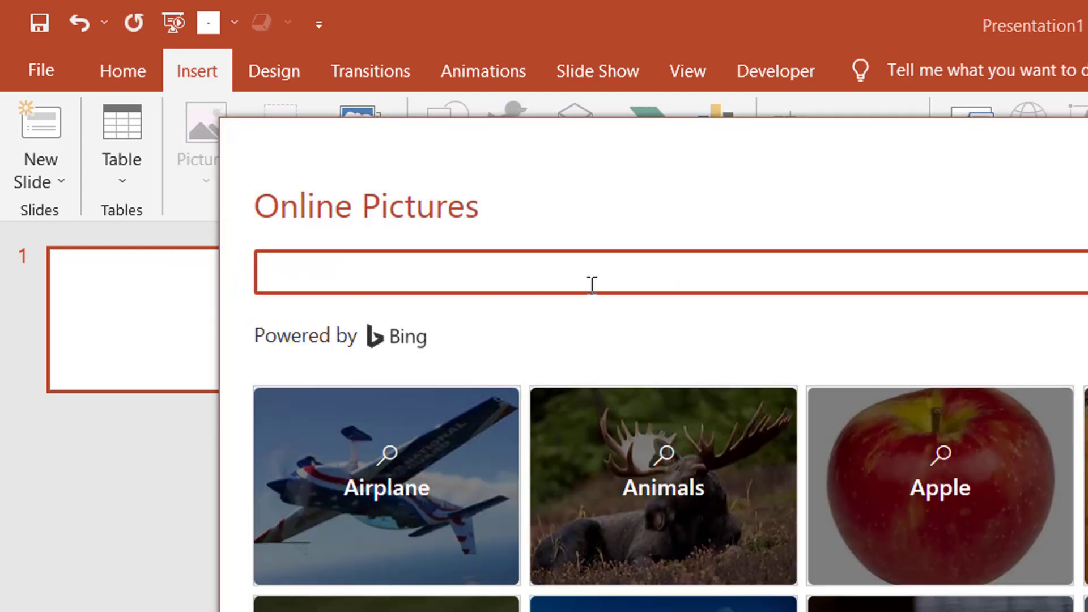
text(world map)
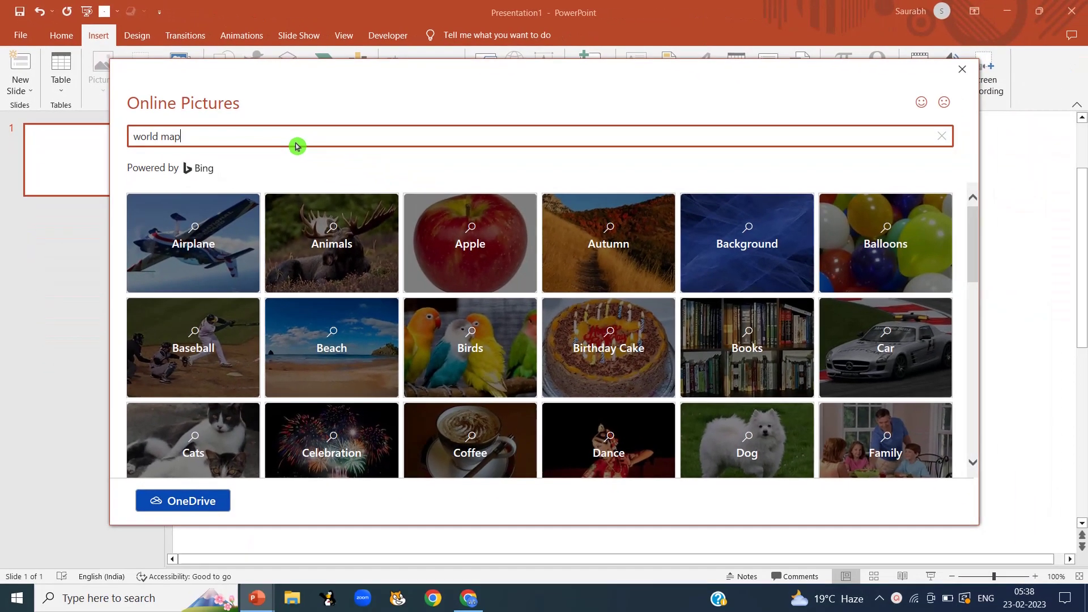
key(Return)
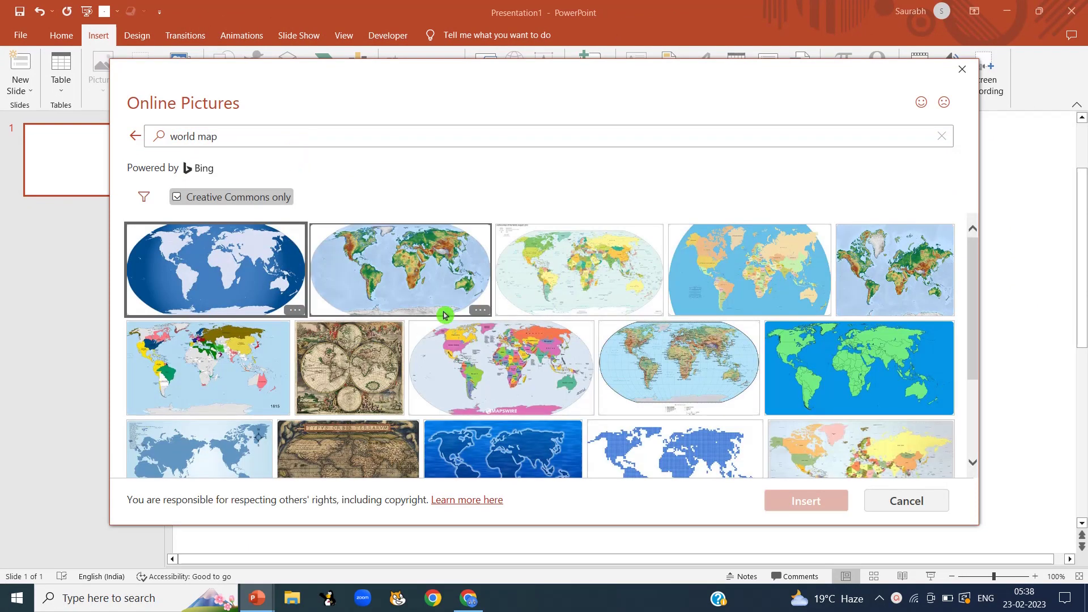
click(605, 307)
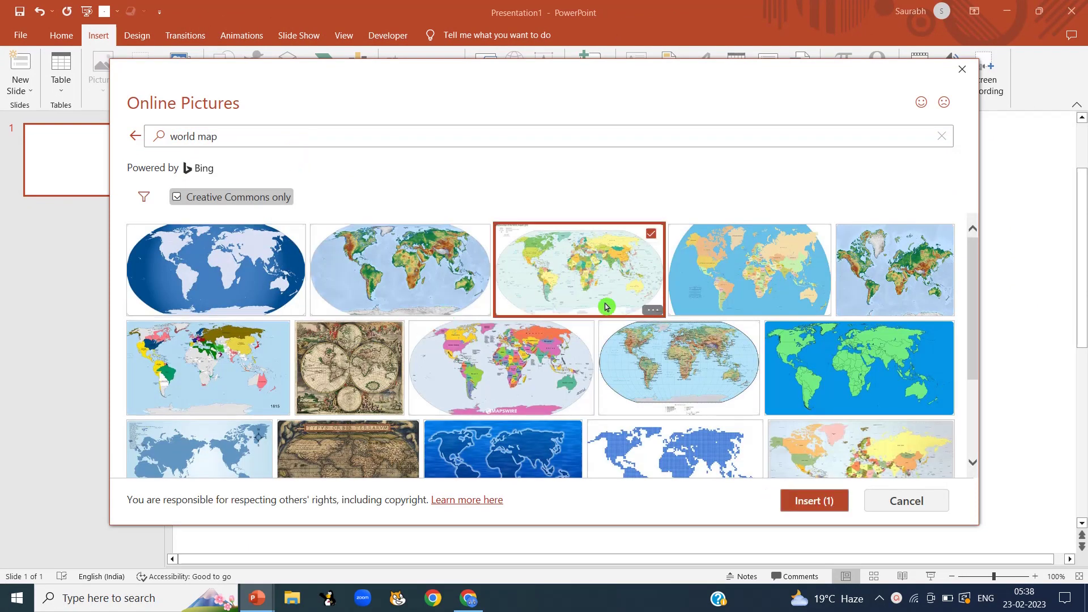
click(808, 501)
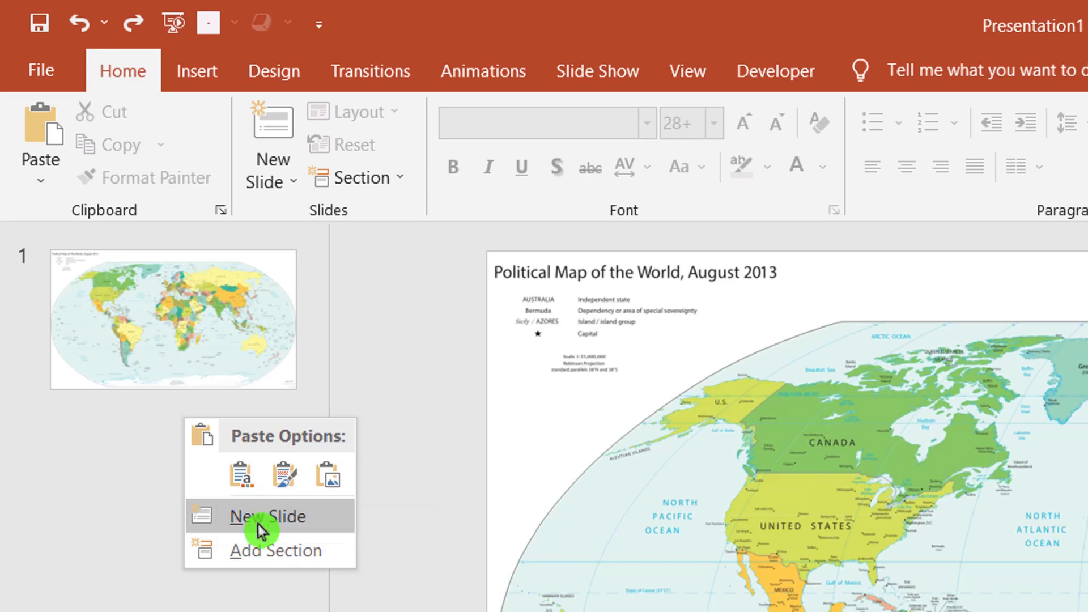
Add a new slide 2 and delete its title and body placeholders
click(260, 532)
click(1079, 295)
key(Delete)
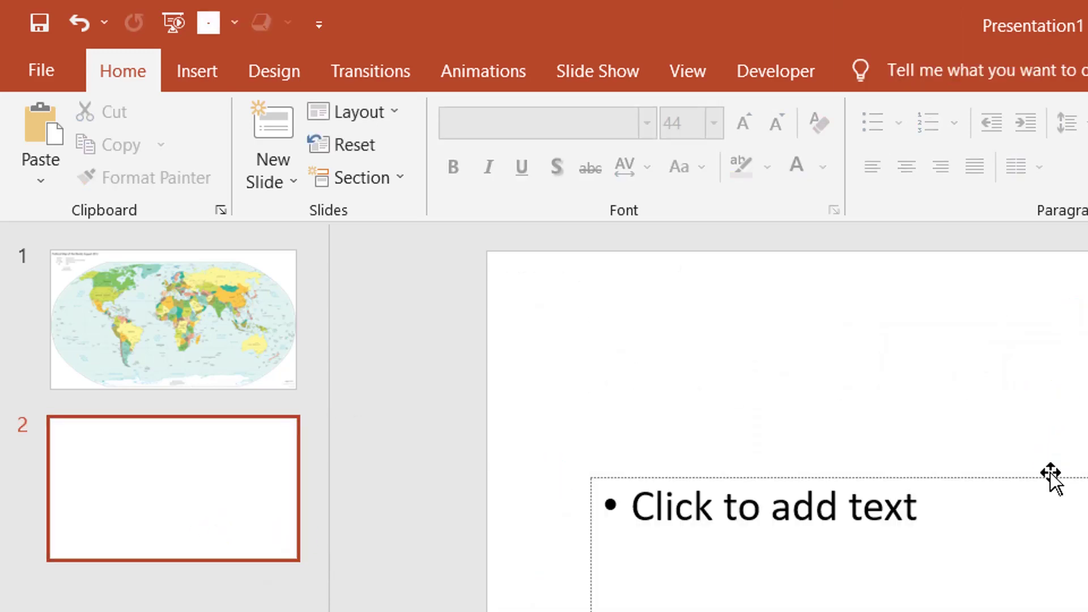
key(Delete)
Insert the hand-held magnifying glass photo from an online 'magnifying glass' search
click(207, 79)
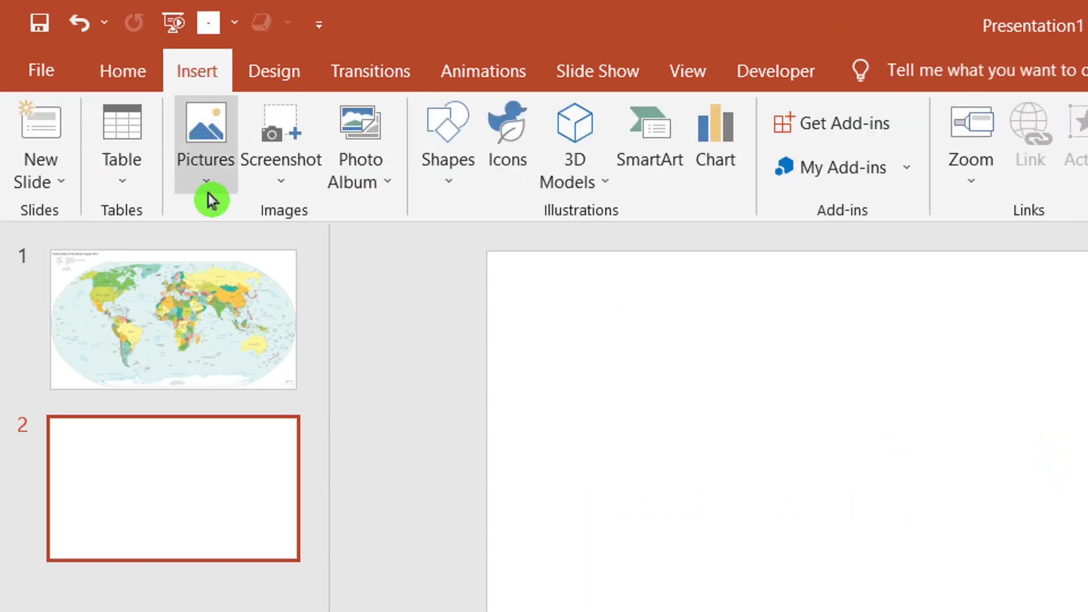
click(210, 173)
click(245, 283)
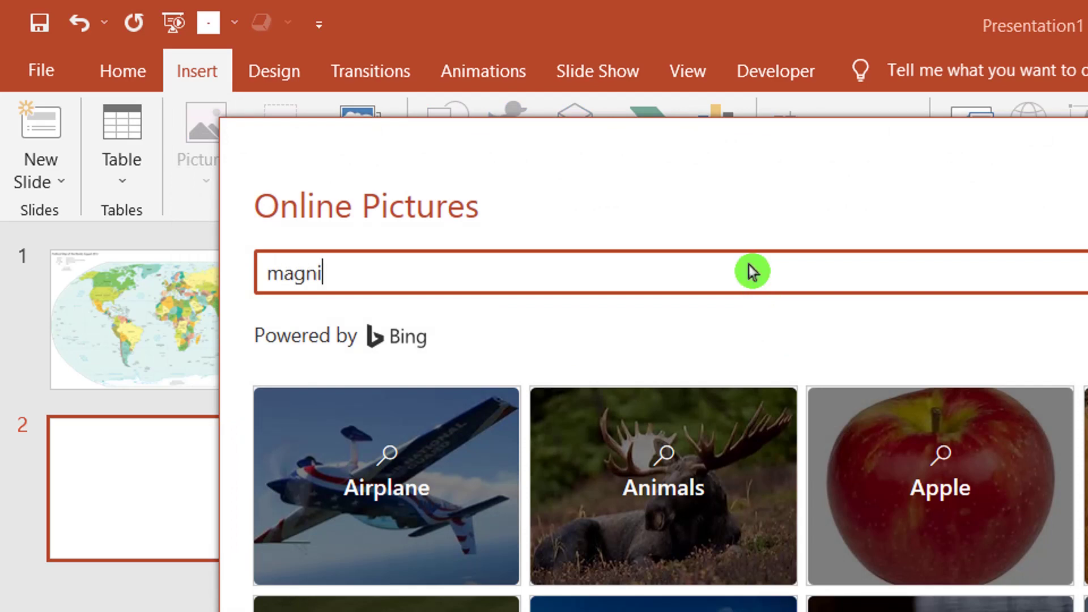
text(magnifying glass)
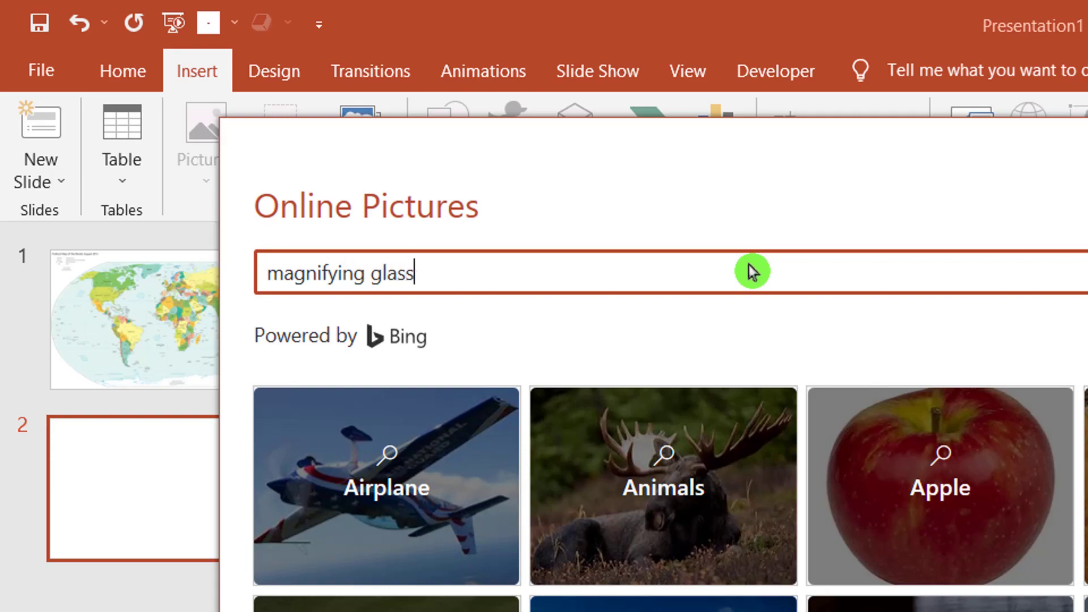
key(Return)
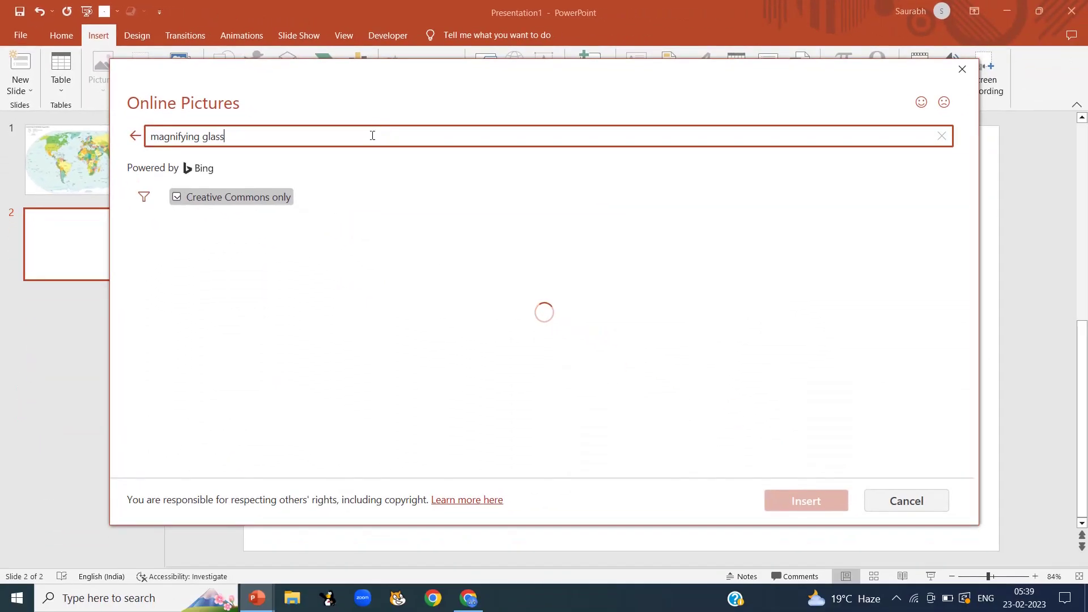
click(190, 266)
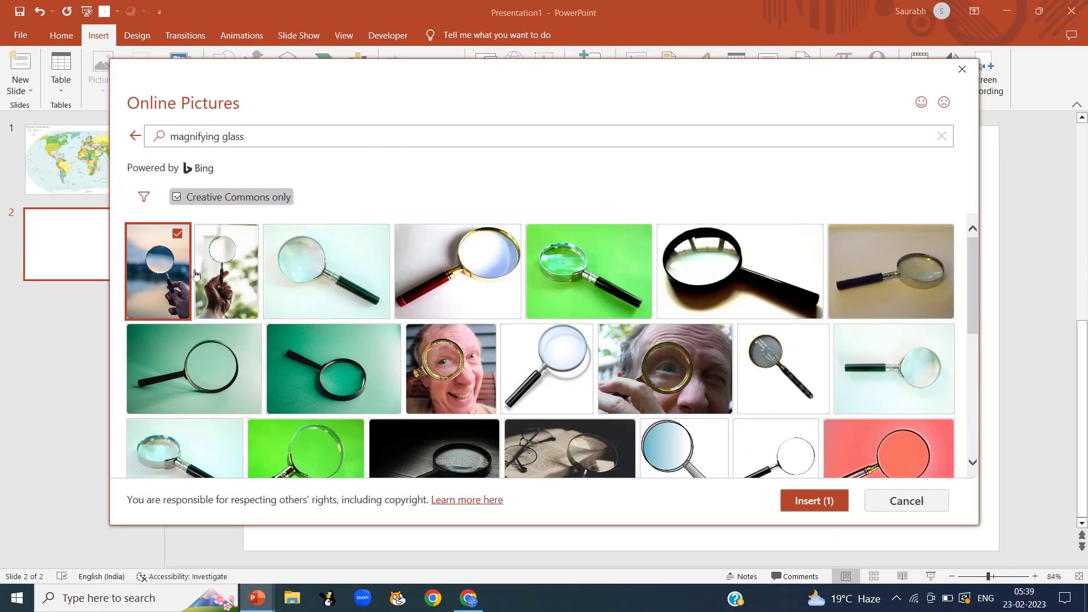
click(821, 506)
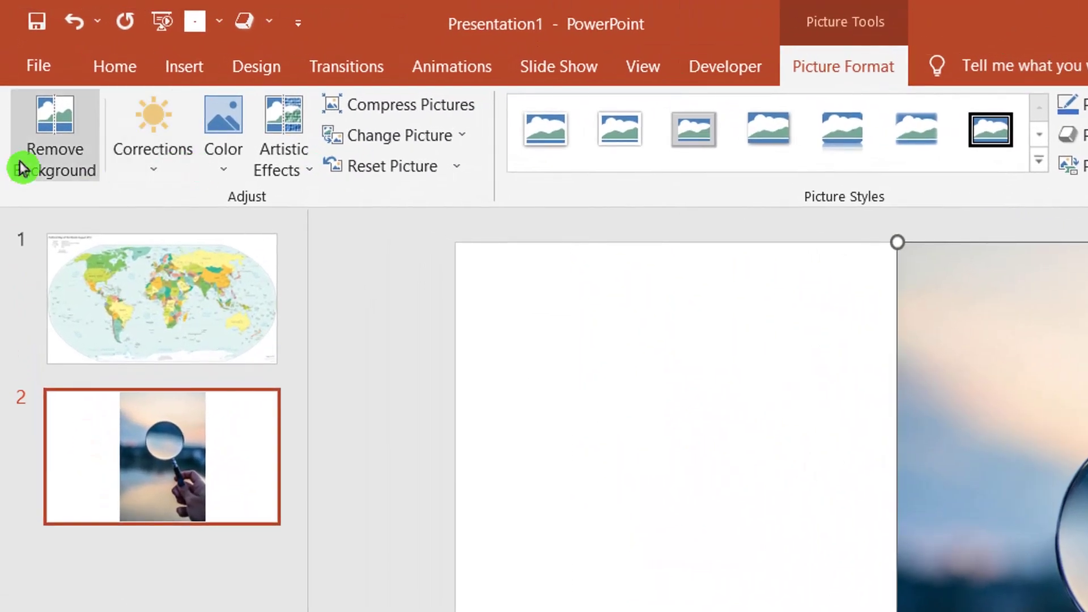
Start Remove Background and mark the dark patches and the lens interior for removal
click(49, 168)
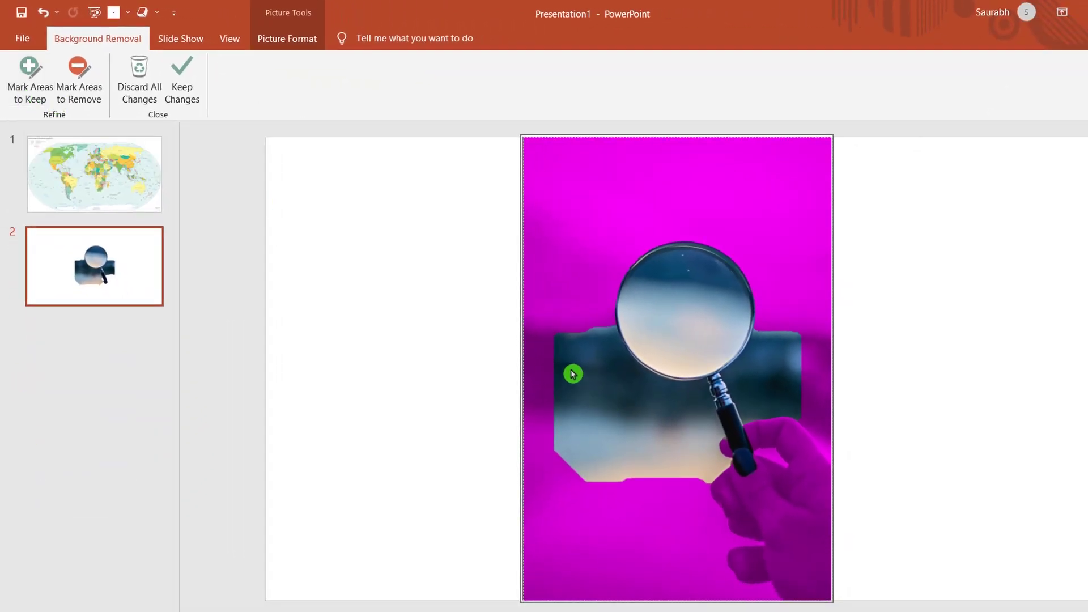
click(80, 85)
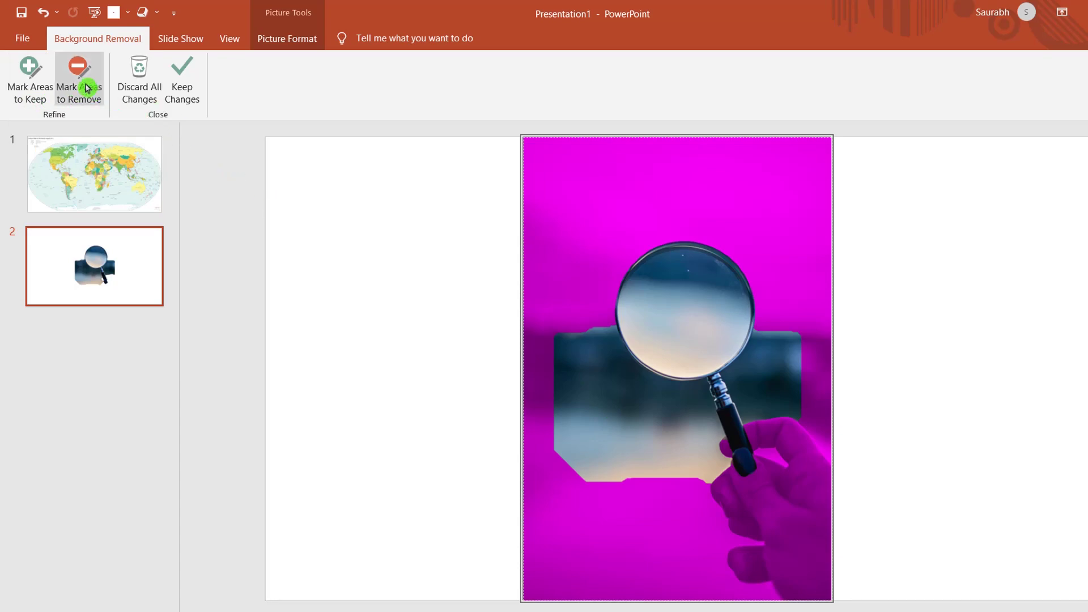
drag(585, 313, 656, 475)
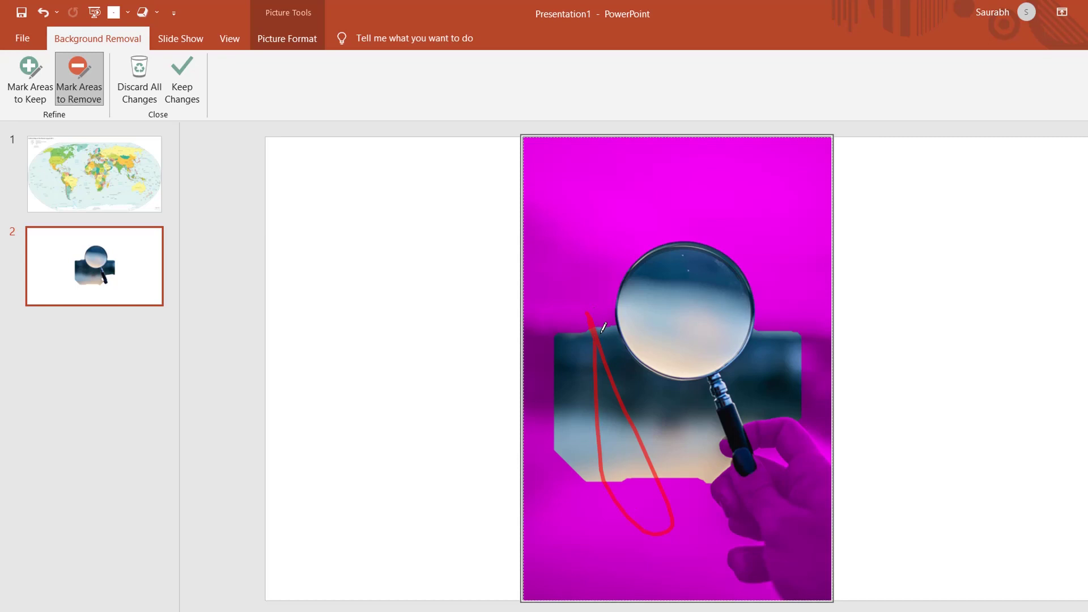
drag(604, 327, 603, 326)
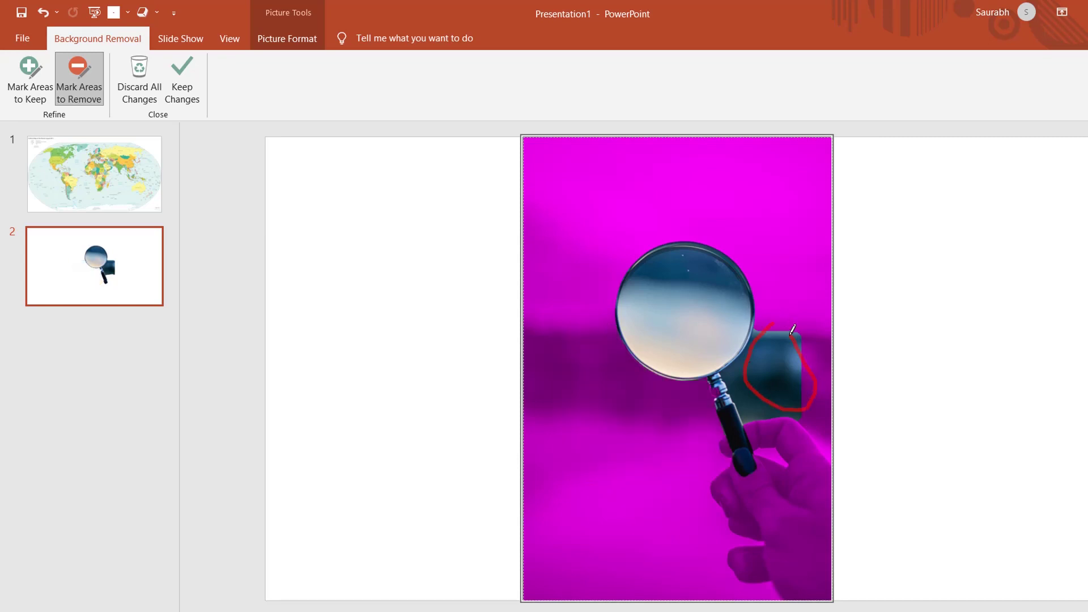
drag(773, 322, 774, 322)
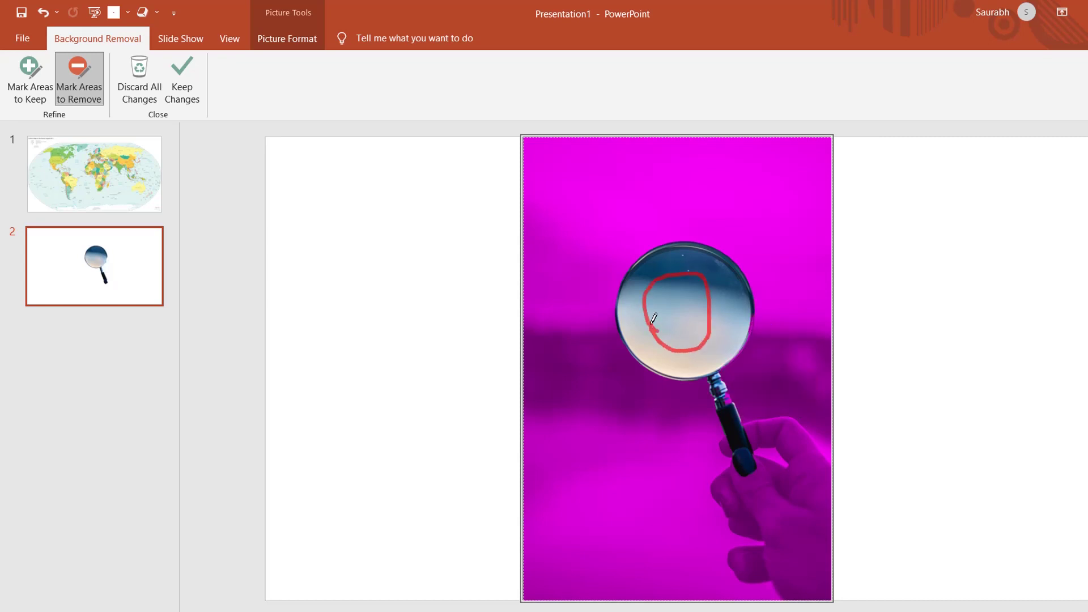
drag(665, 342, 665, 342)
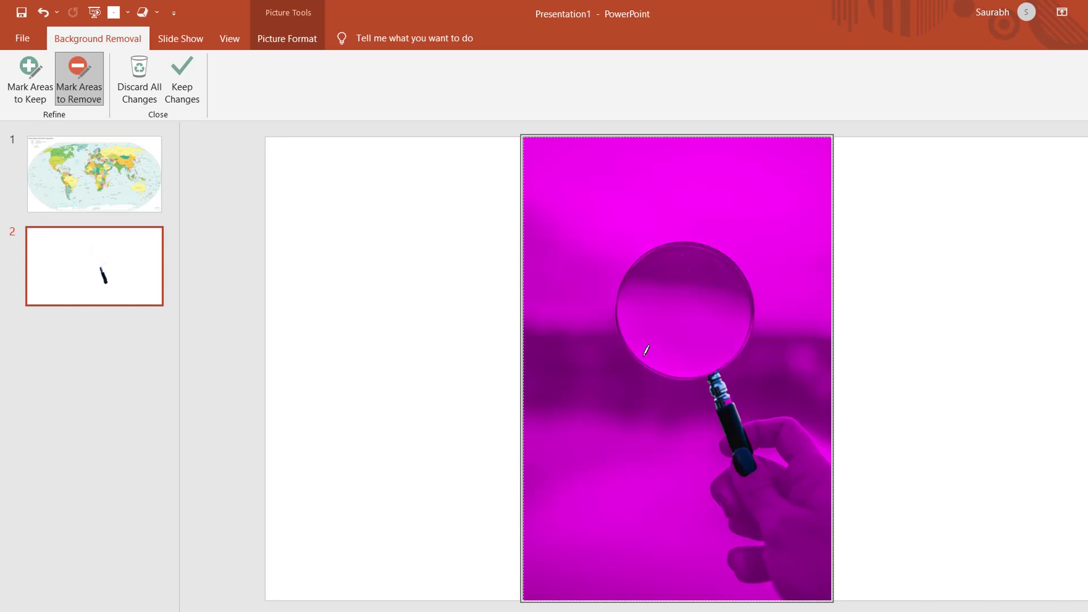
click(30, 90)
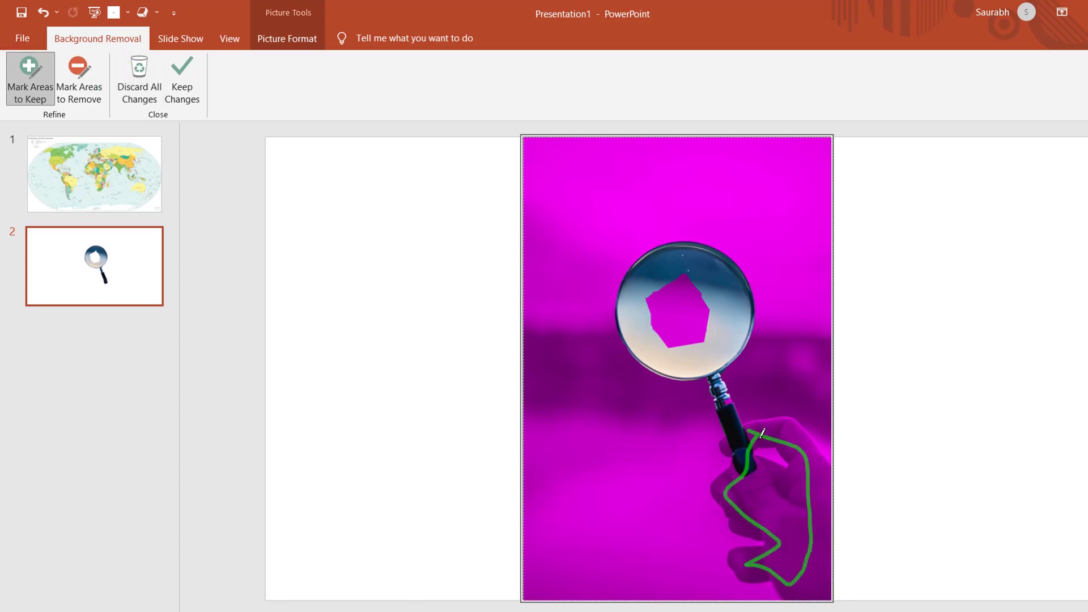
Mark the hand and lens rim to keep, remove the lens-edge leftover, and keep changes
drag(763, 432, 761, 431)
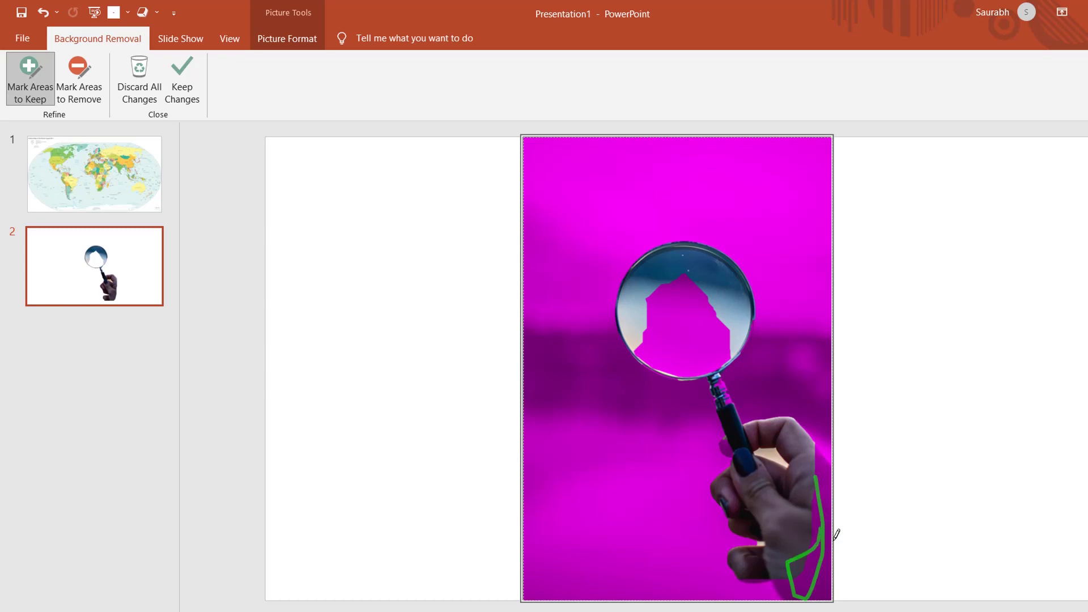
drag(846, 546, 831, 508)
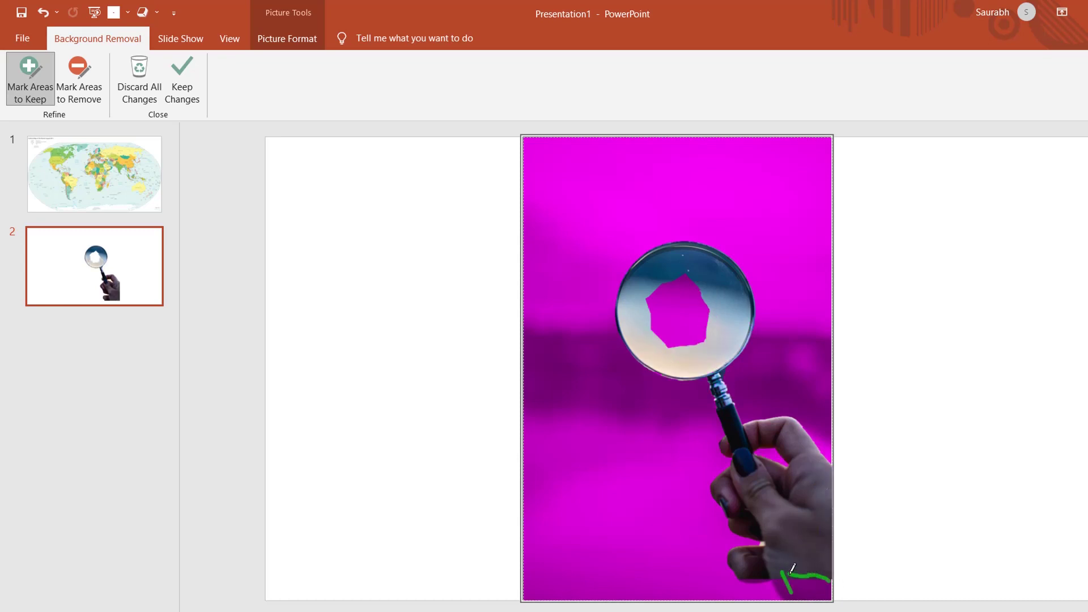
drag(830, 589, 818, 587)
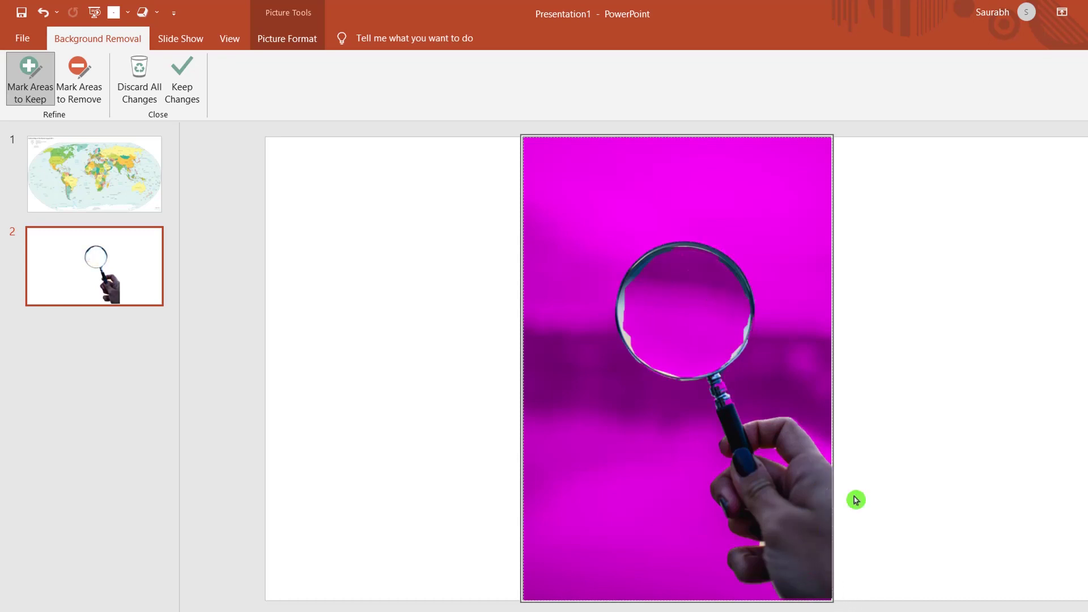
key(shift)
drag(625, 329, 626, 331)
drag(632, 264, 618, 305)
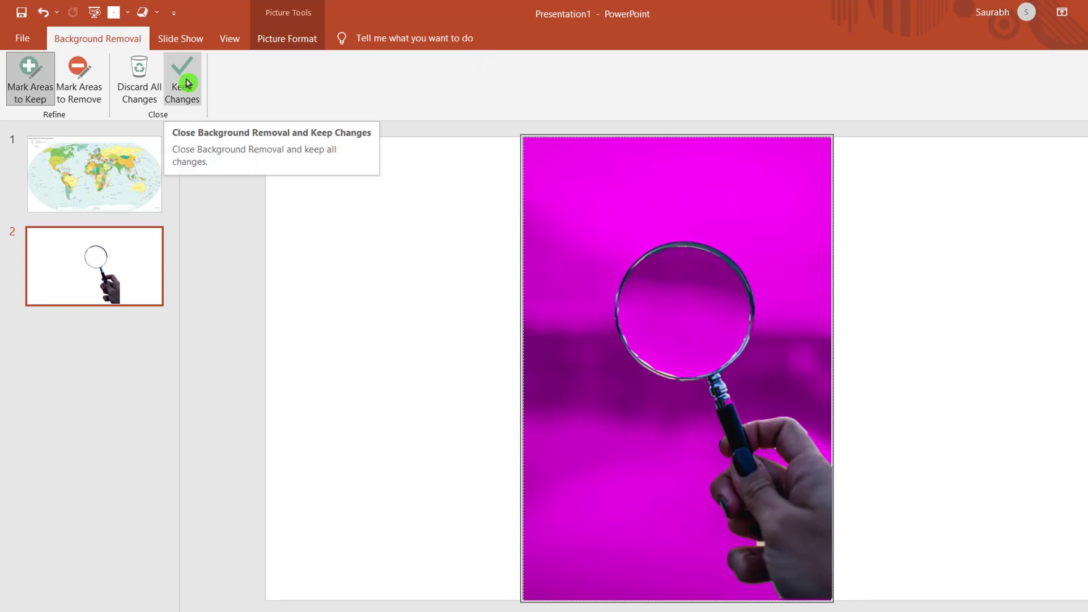
click(188, 83)
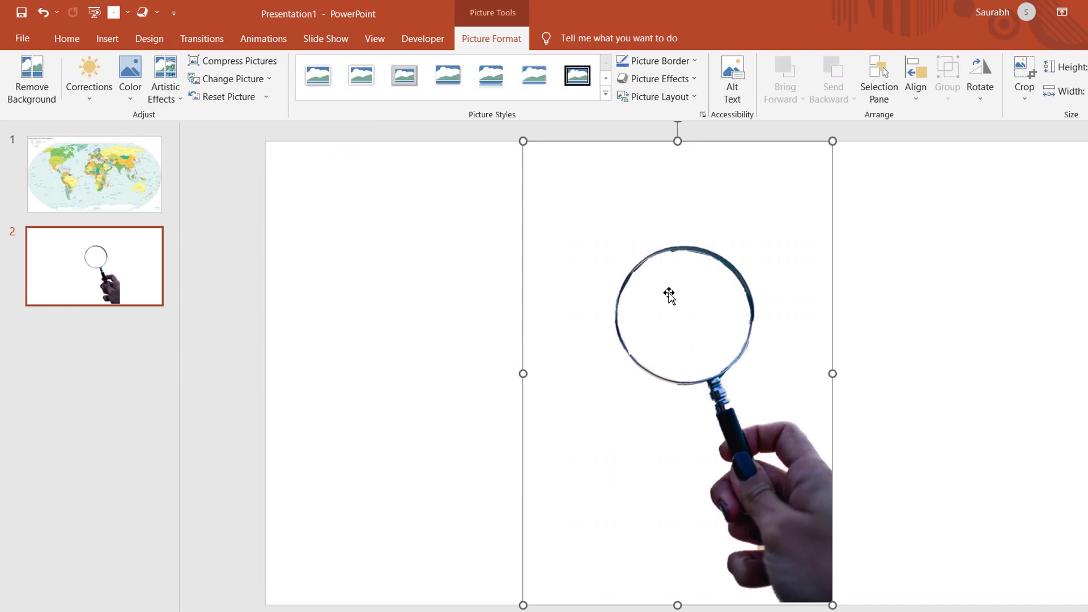
On slide 1, duplicate the world map picture and stretch the copy over the whole slide
click(101, 196)
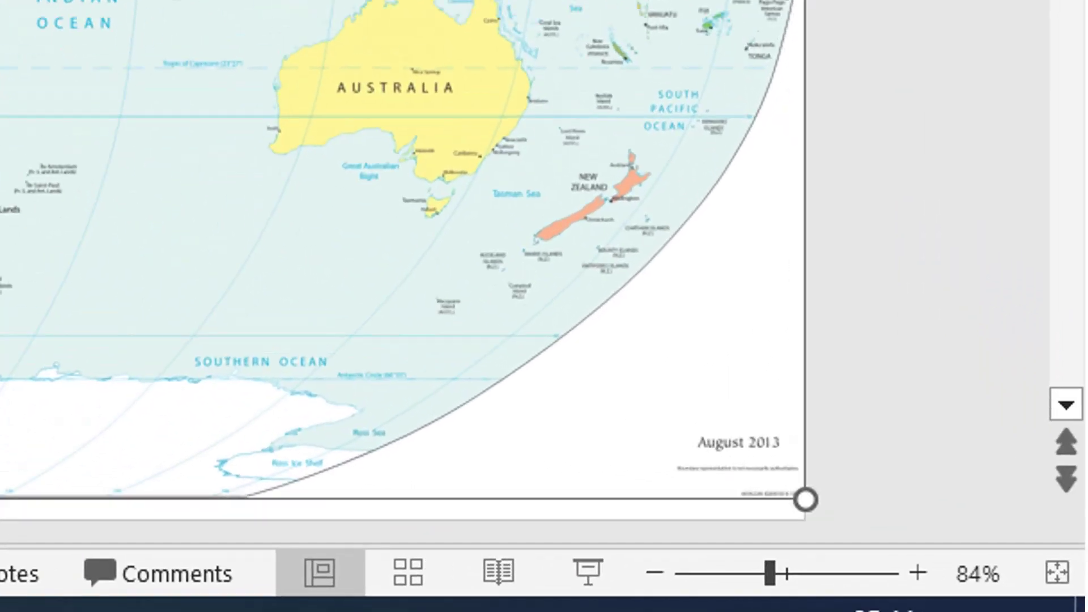
drag(769, 568, 719, 588)
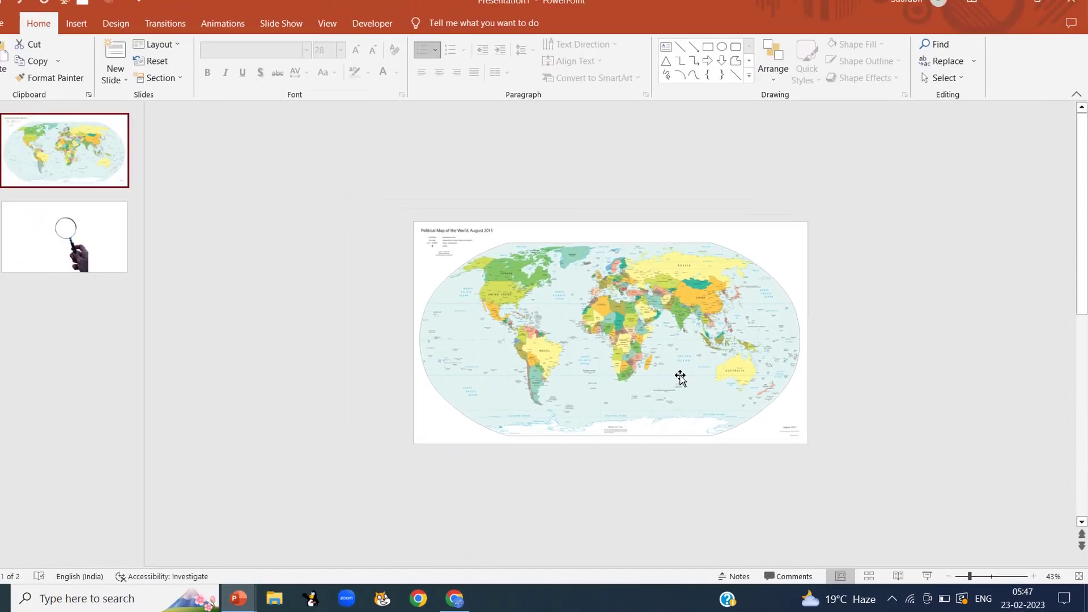
click(681, 377)
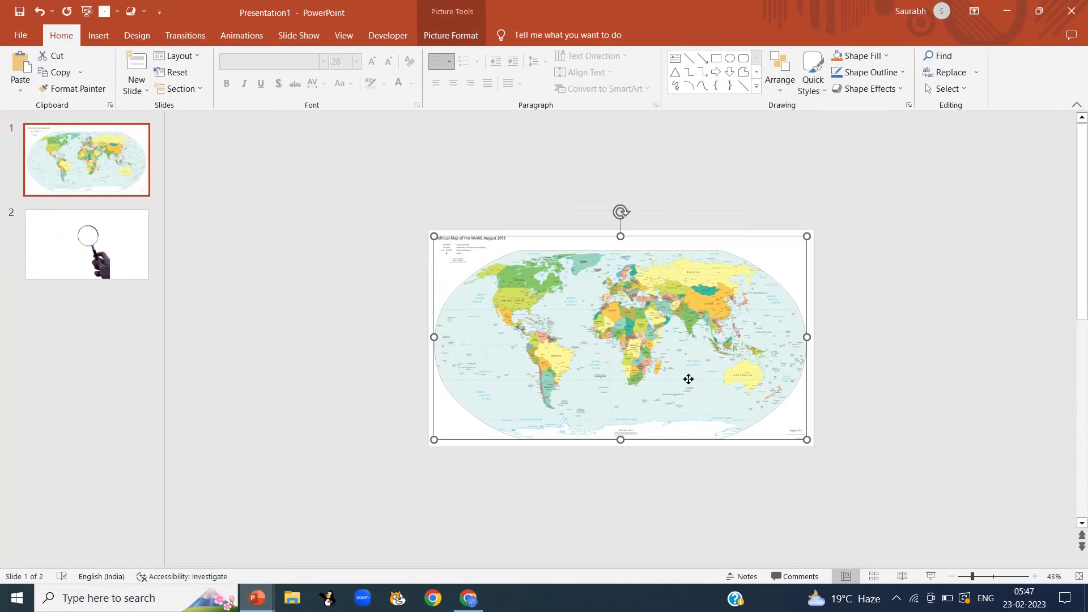
drag(692, 386, 469, 267)
drag(591, 348, 904, 463)
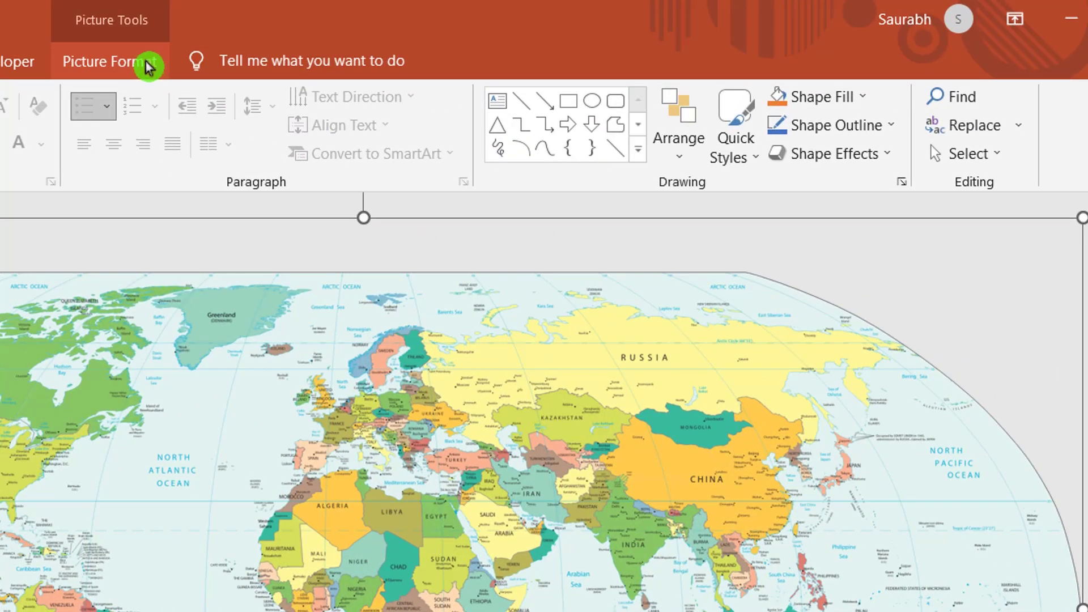
Crop the map copy to an oval and shrink the crop to a small circle around India
click(147, 65)
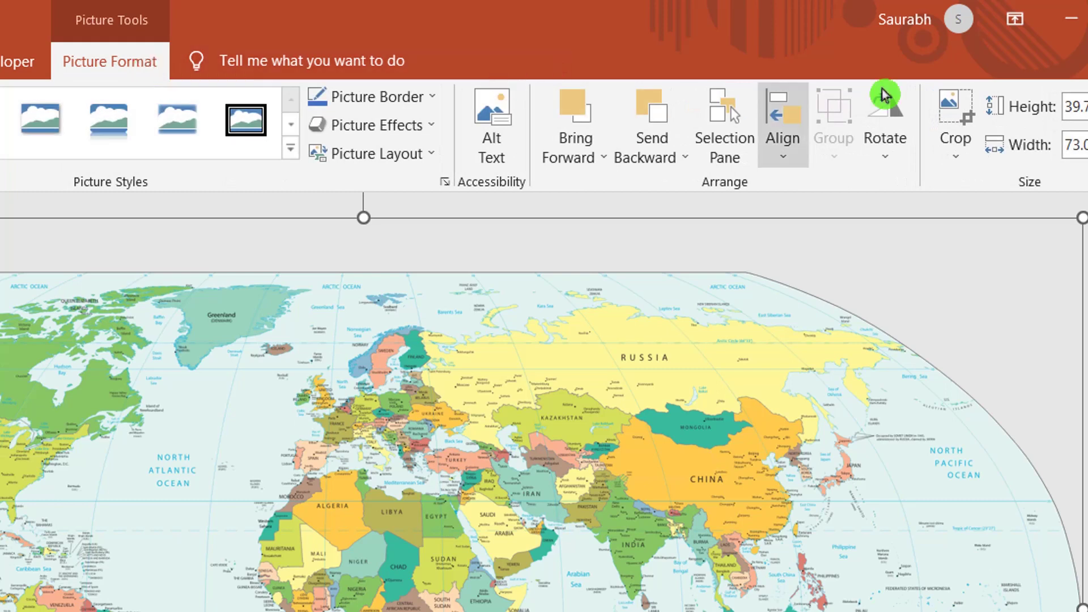
click(954, 161)
mouse_move(962, 214)
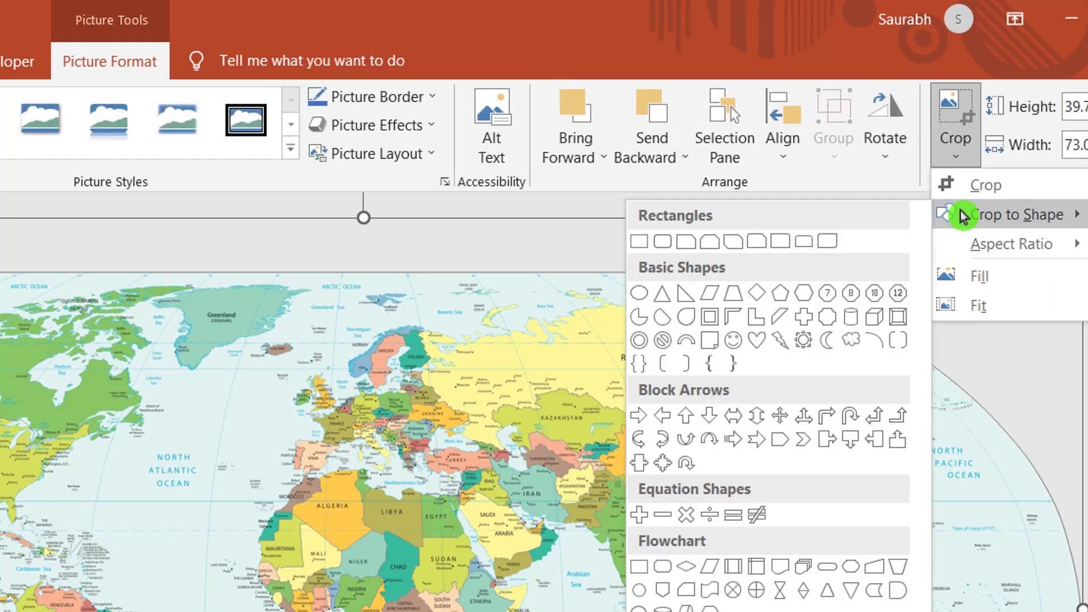
click(639, 292)
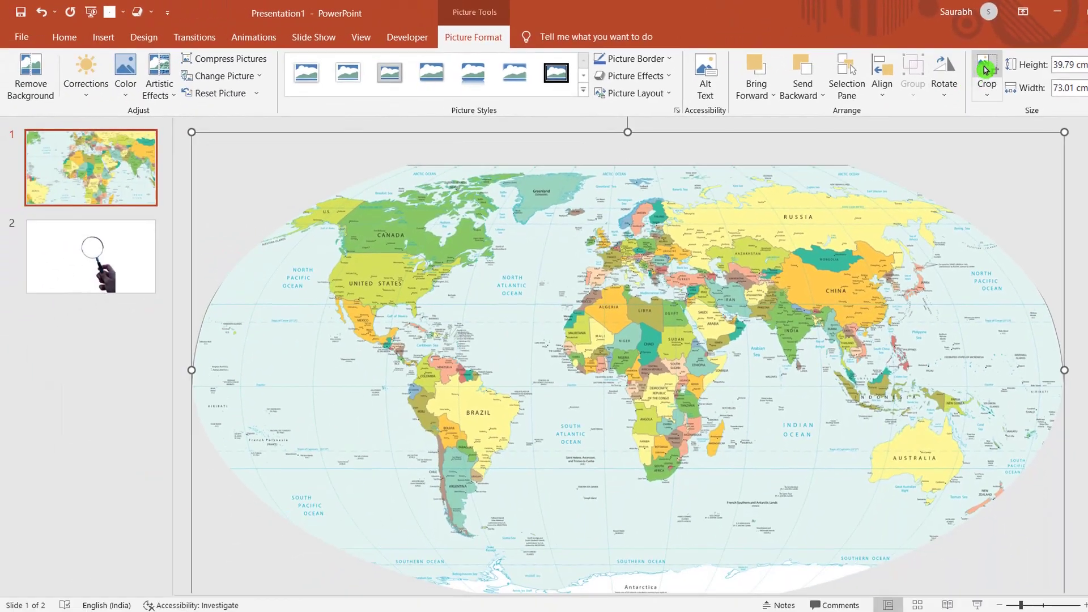
click(985, 69)
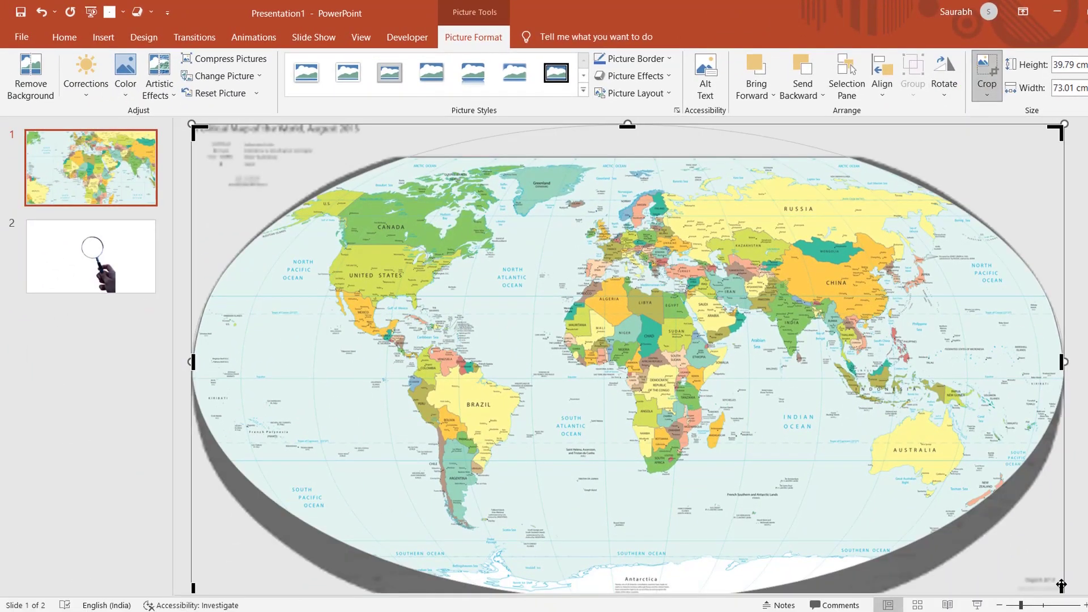
drag(1061, 589, 848, 435)
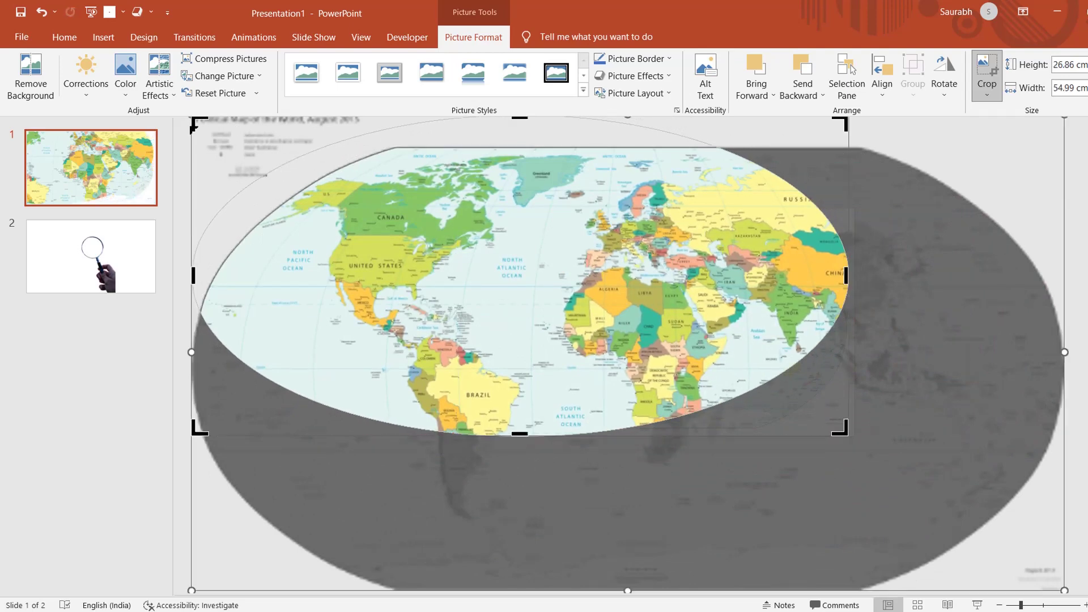
drag(367, 154, 368, 187)
drag(615, 255, 741, 305)
drag(800, 351, 803, 374)
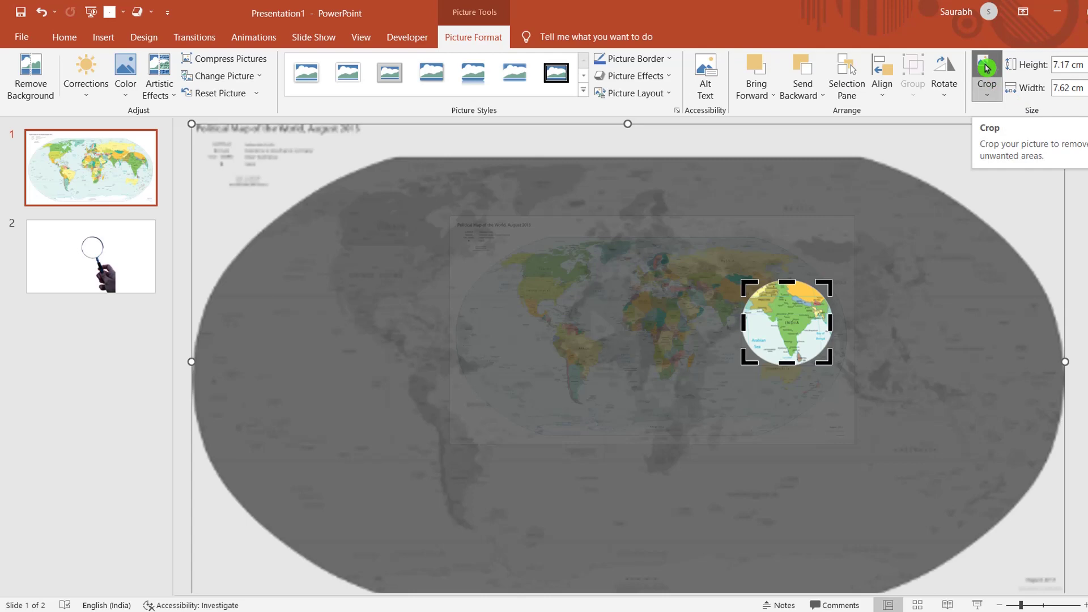
click(987, 67)
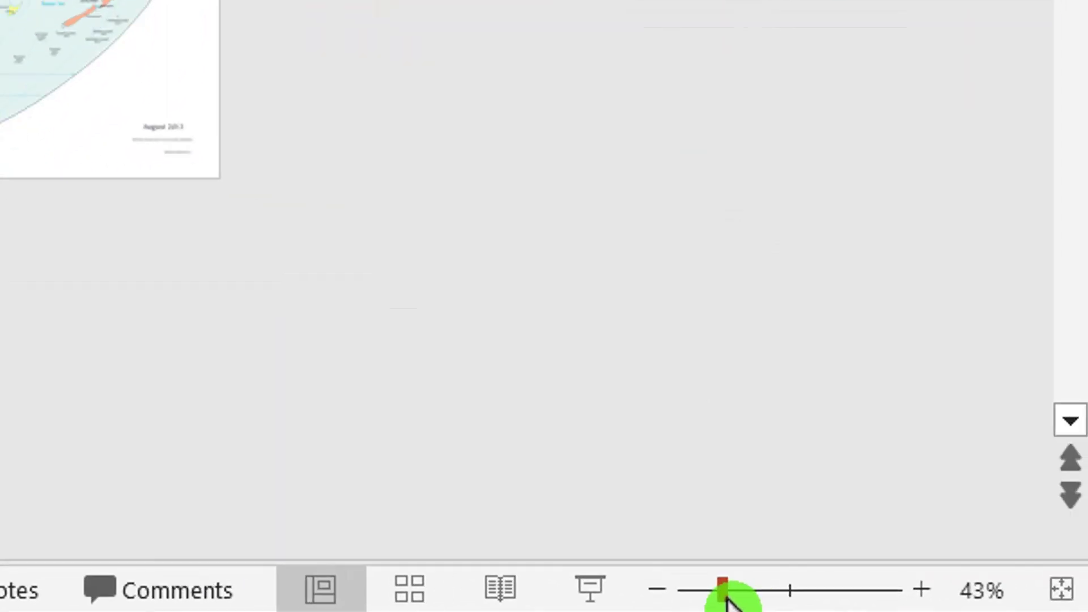
Resize the India circle to about 4.9 cm and place it over India on the map
drag(698, 592, 766, 592)
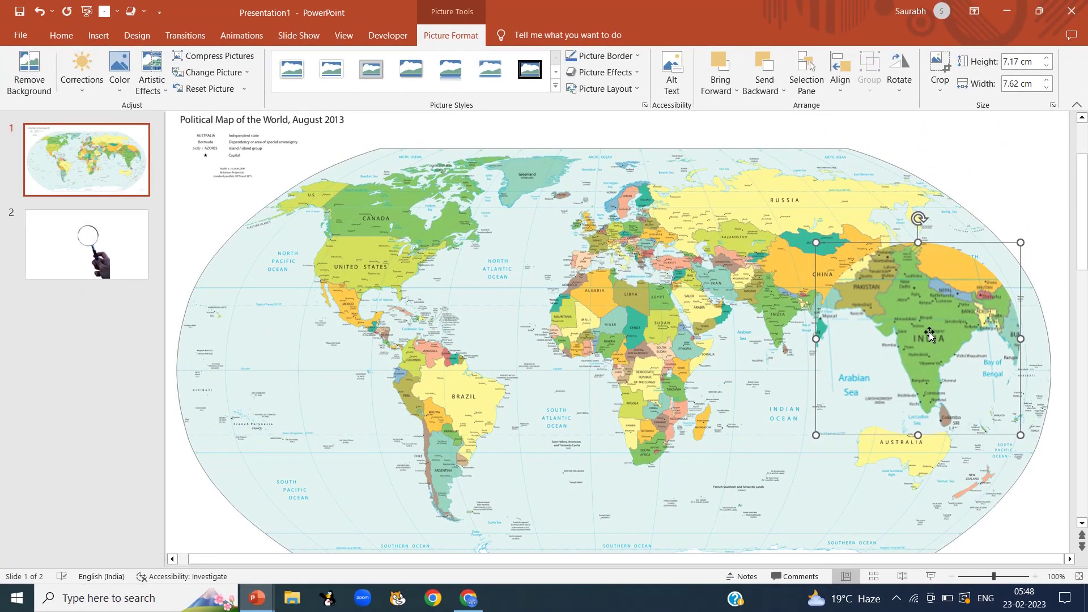
drag(929, 335, 903, 318)
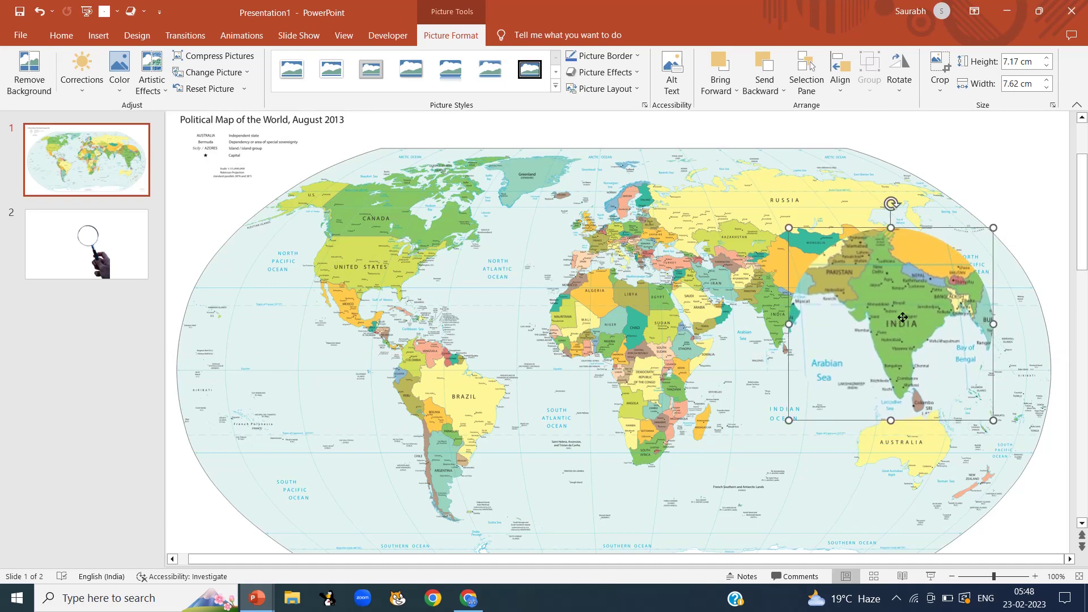
drag(993, 420, 929, 359)
drag(891, 323, 996, 195)
Copy the magnifier cutout from slide 2 and paste it onto the world map slide
click(116, 273)
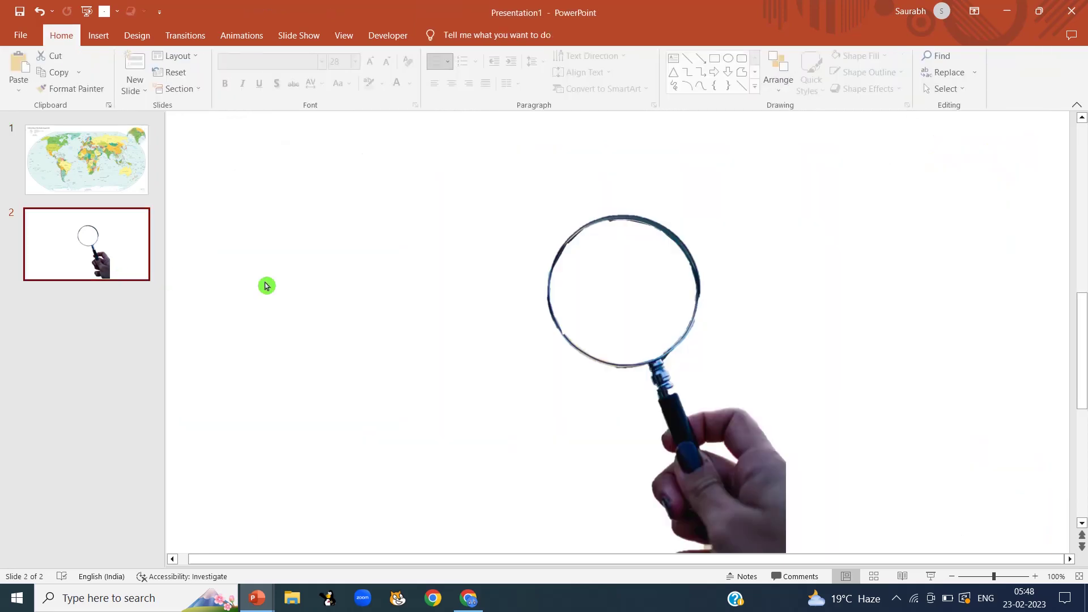
click(648, 372)
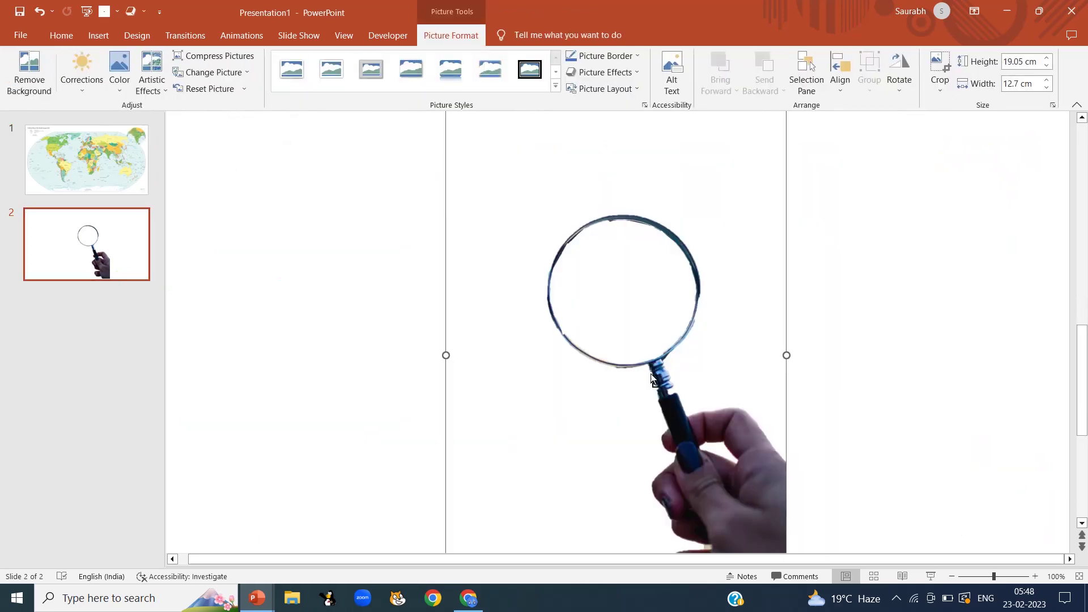
click(117, 193)
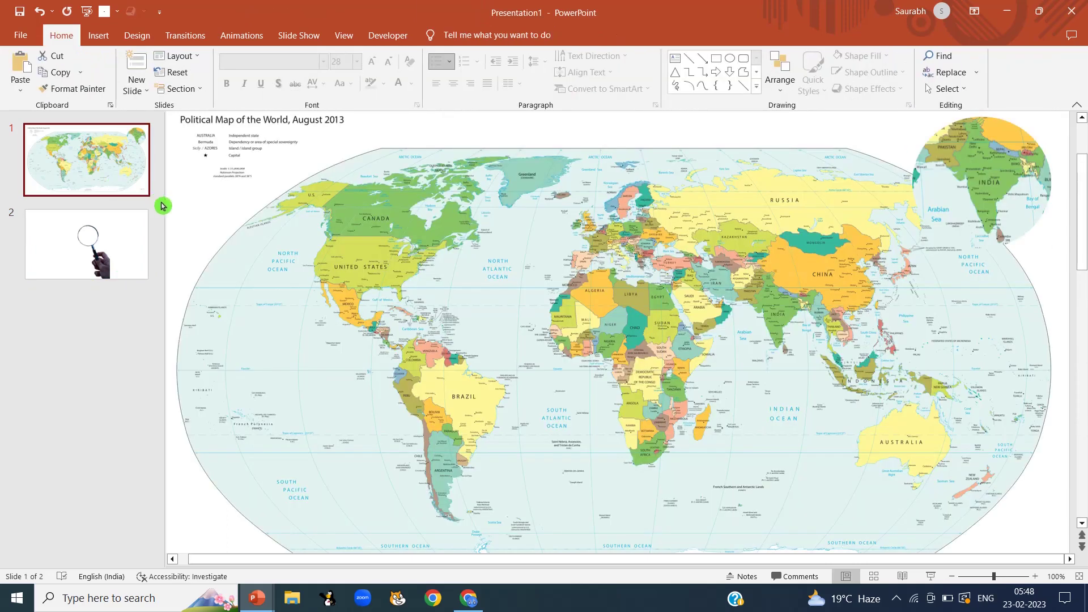
key(ctrl+v)
Position the magnifier over India so its lens frames the magnified India circle
drag(726, 473, 881, 493)
drag(1020, 184, 819, 299)
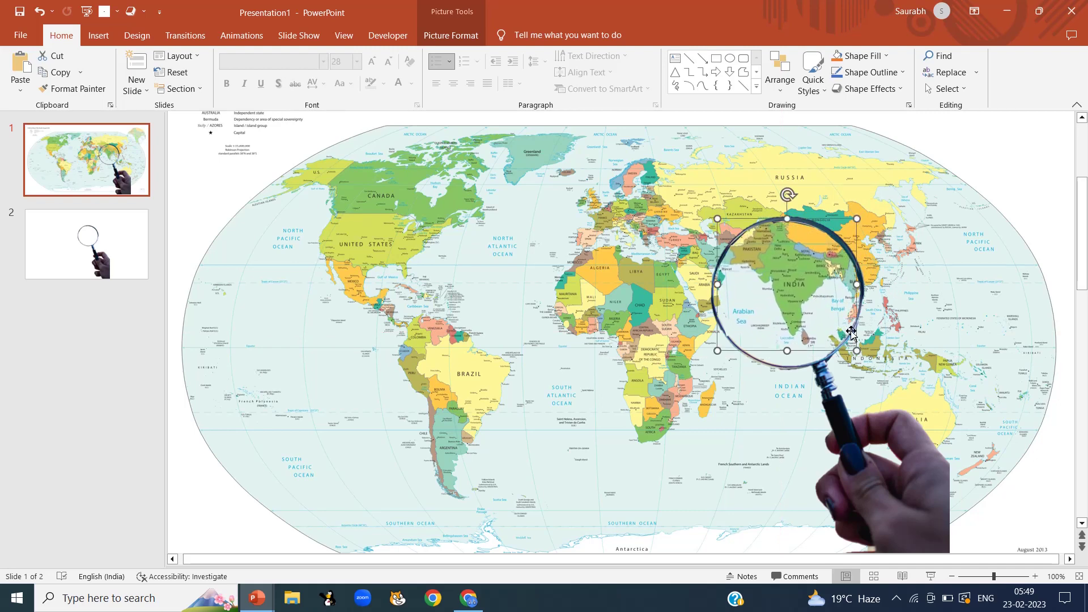
key(Delete)
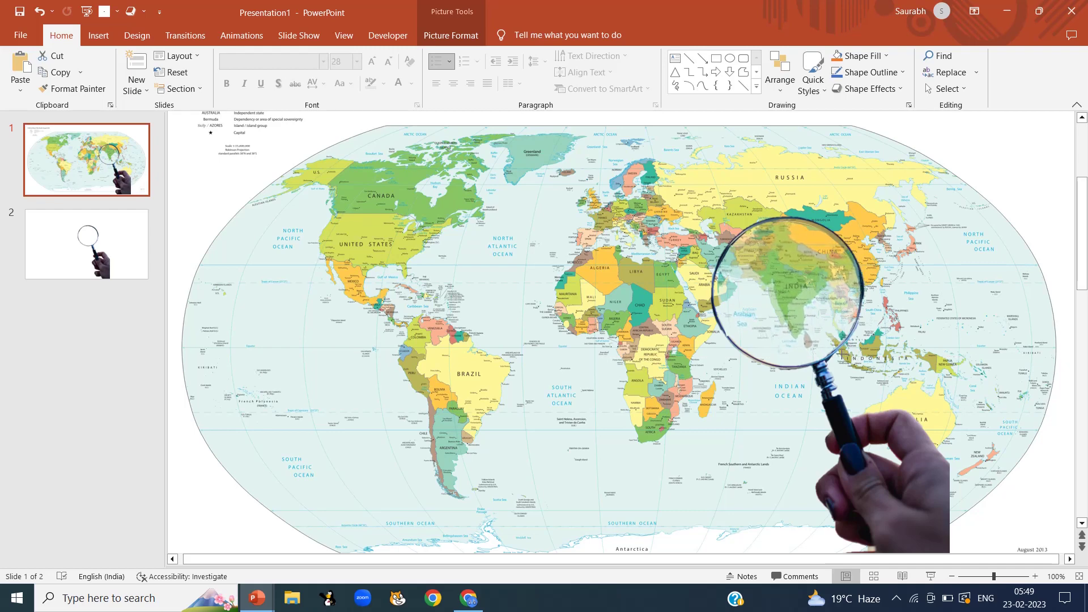
click(832, 293)
drag(831, 292, 835, 288)
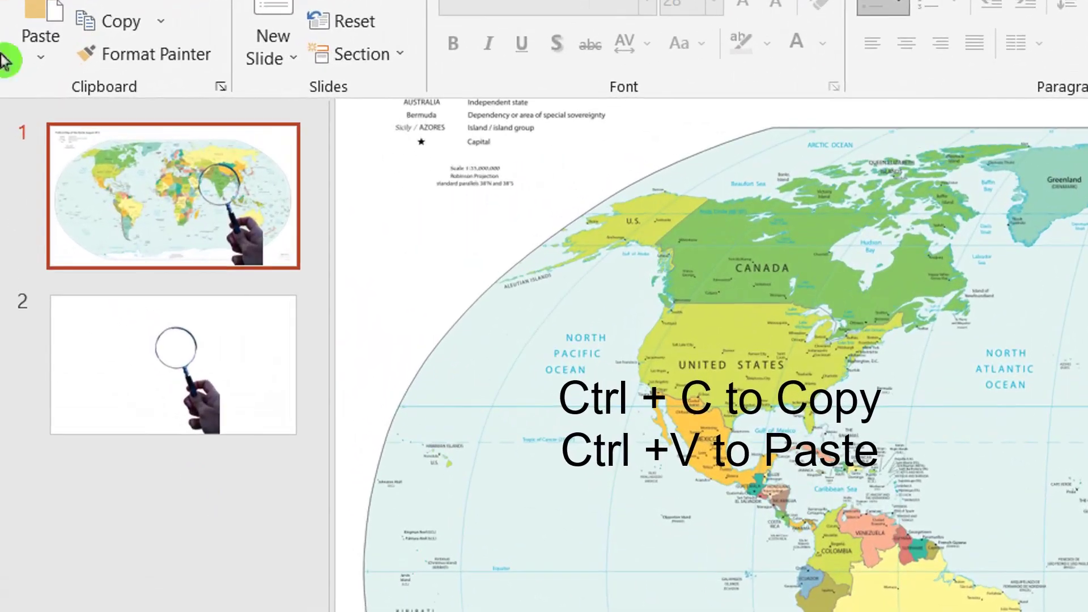
Duplicate the map slide as slide 2 and move its magnifier's lens over Brazil
click(94, 150)
mouse_move(189, 173)
mouse_down()
mouse_move(195, 292)
mouse_move(162, 226)
mouse_move(189, 291)
mouse_up()
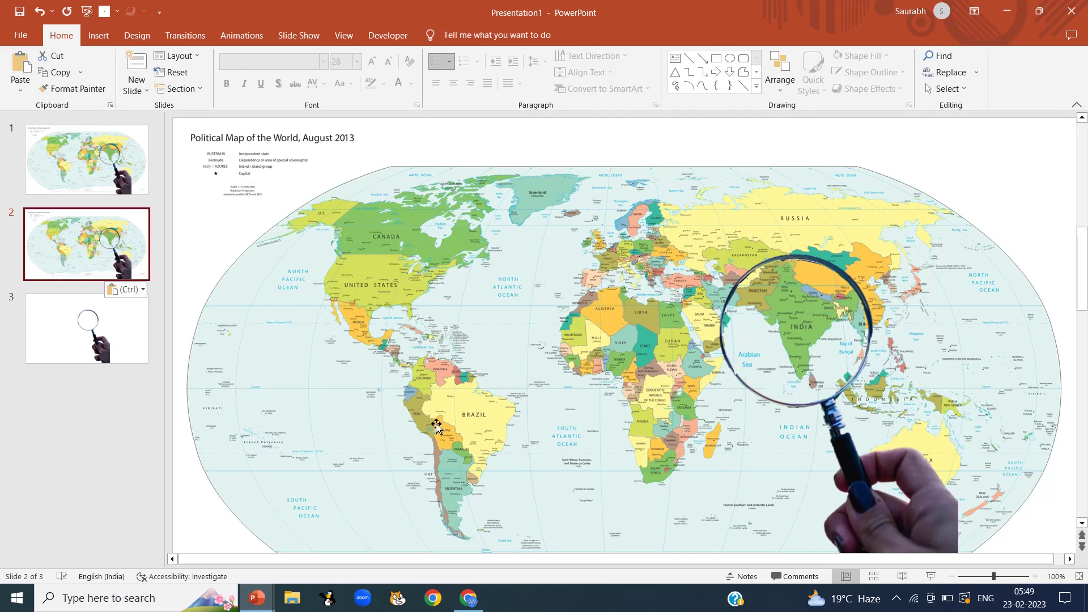
click(802, 339)
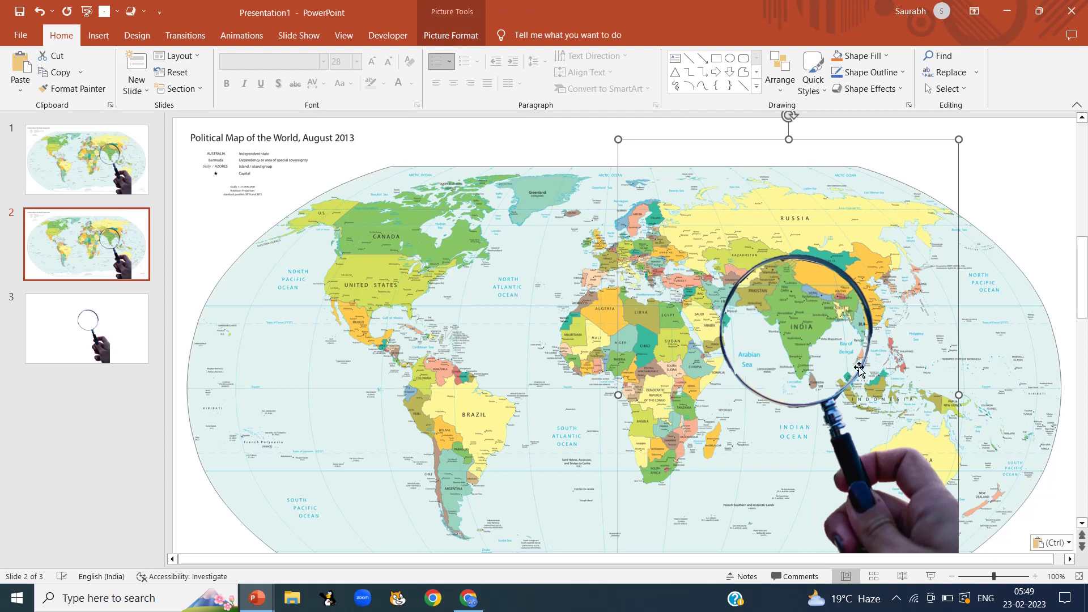
drag(951, 468, 573, 537)
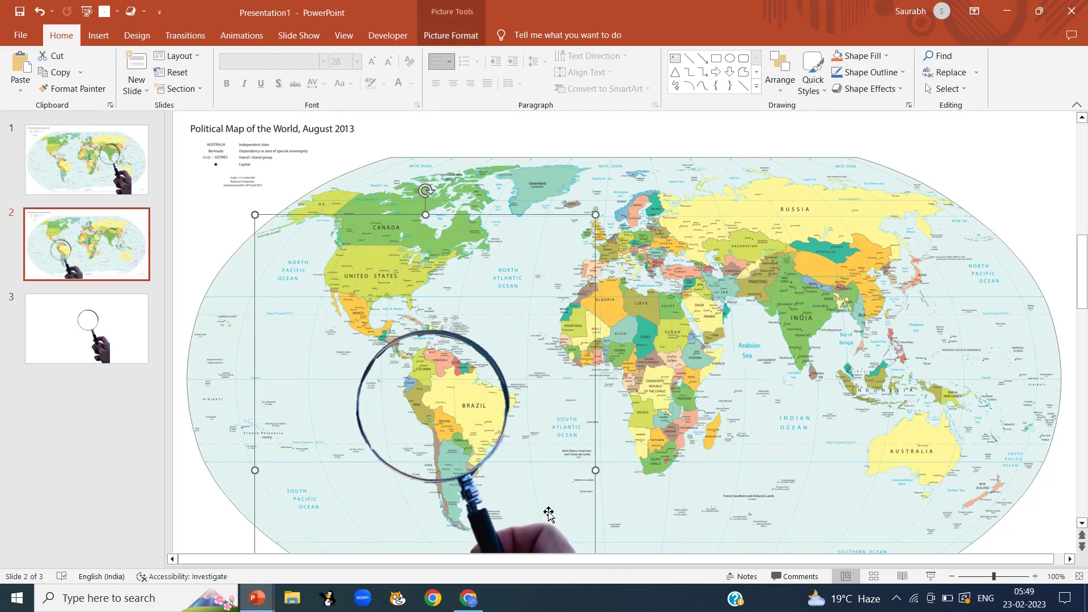
drag(477, 508, 519, 512)
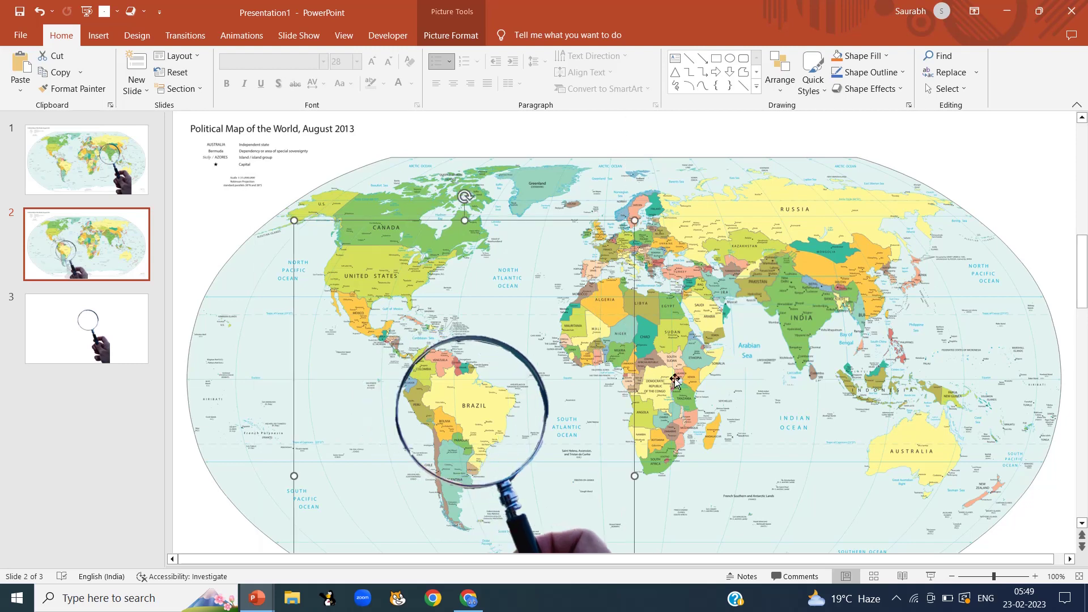
Select the magnified India circle and bring up its cropping options
click(794, 314)
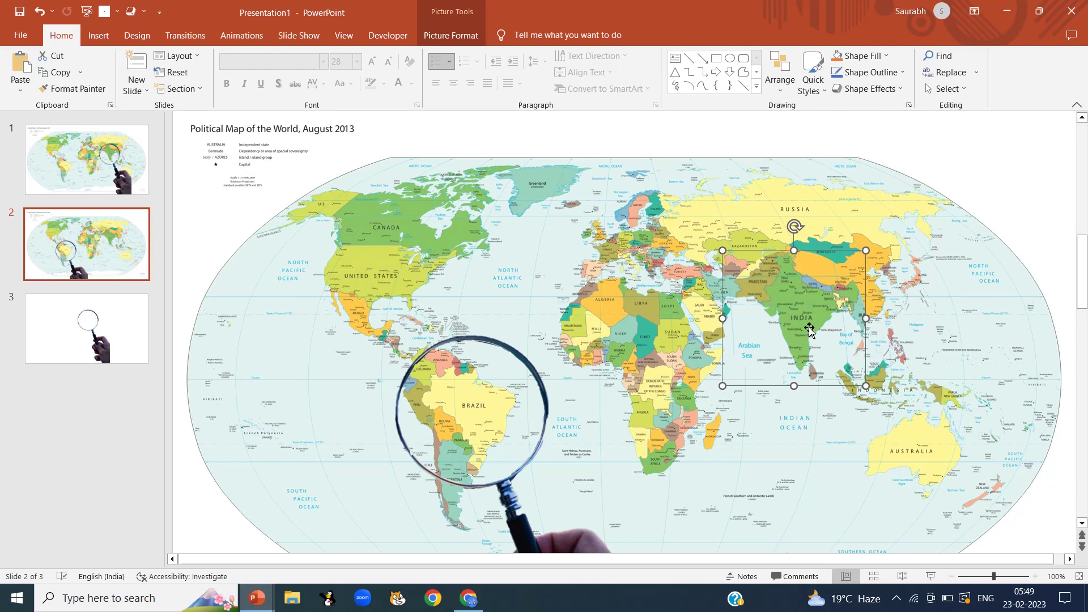
click(480, 34)
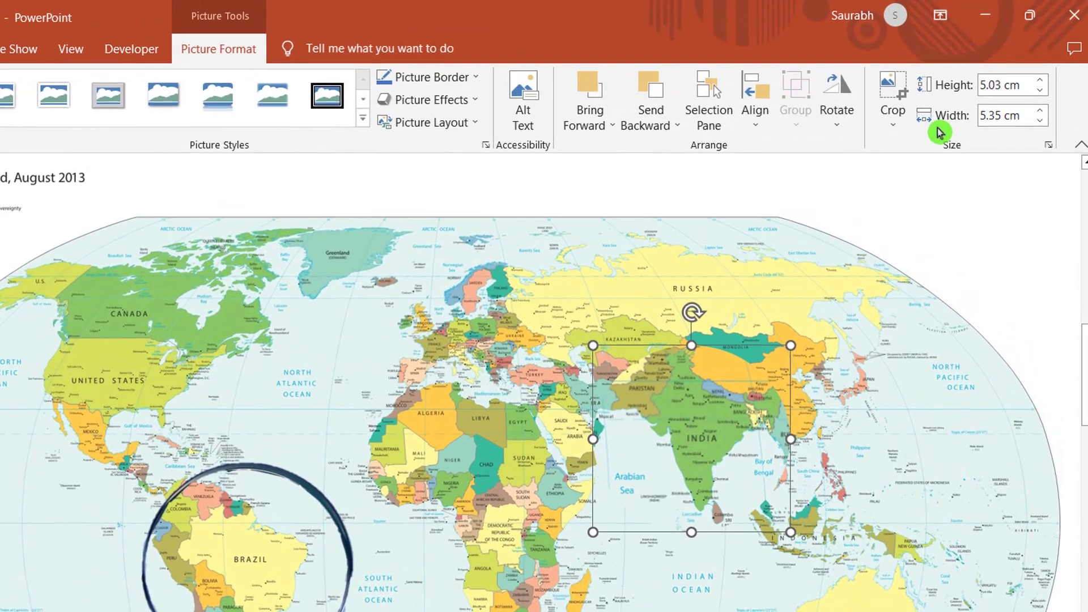
click(928, 89)
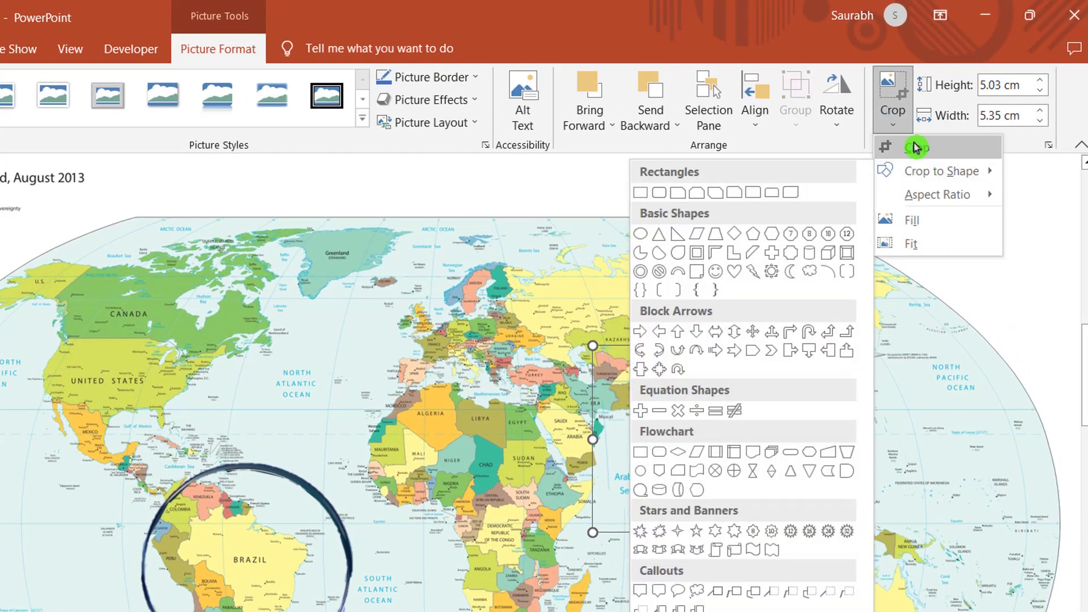
Recrop the circle to center Brazil, then fit it inside the magnifier's lens over South America
click(892, 85)
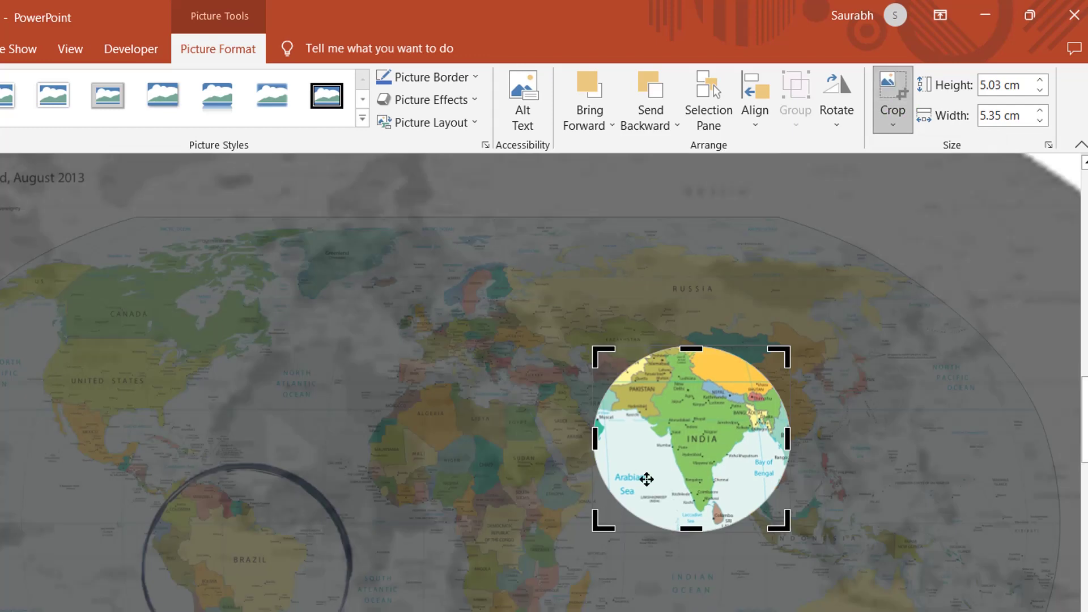
drag(432, 610, 599, 461)
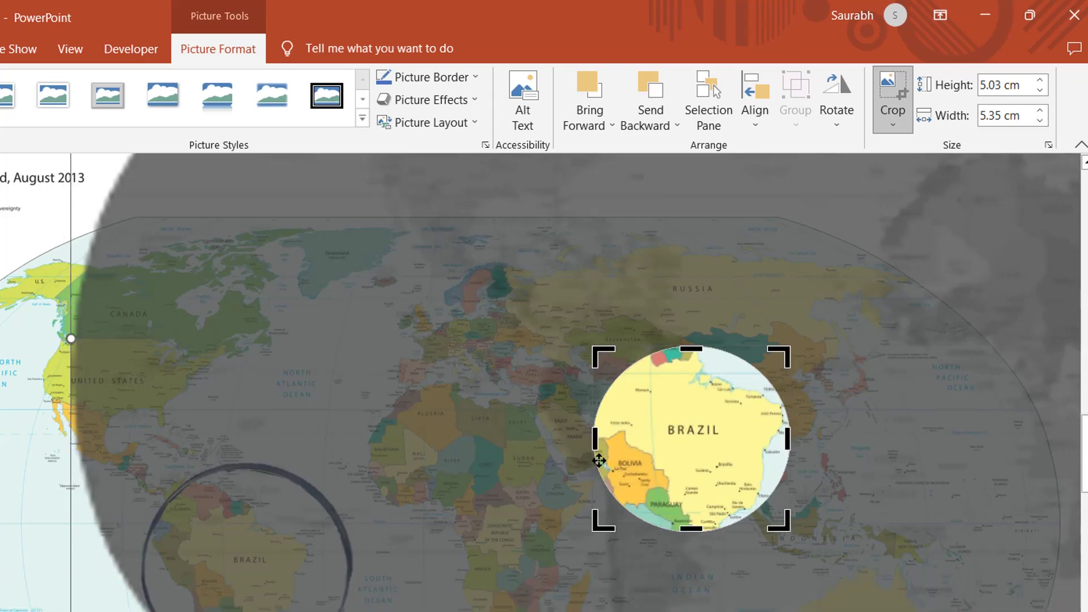
drag(752, 492, 759, 491)
click(911, 99)
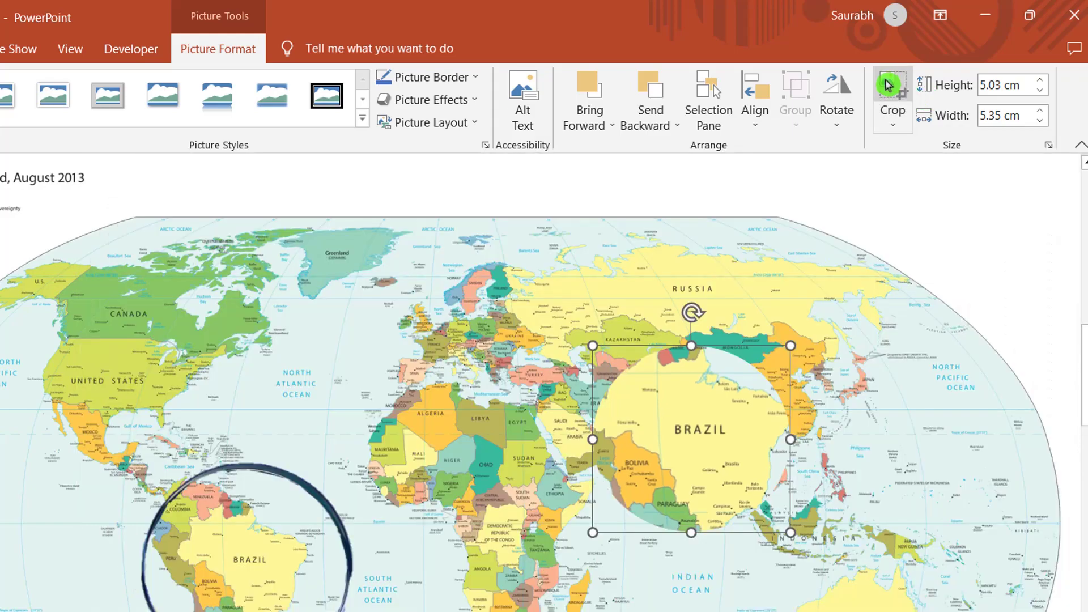
drag(713, 439, 269, 565)
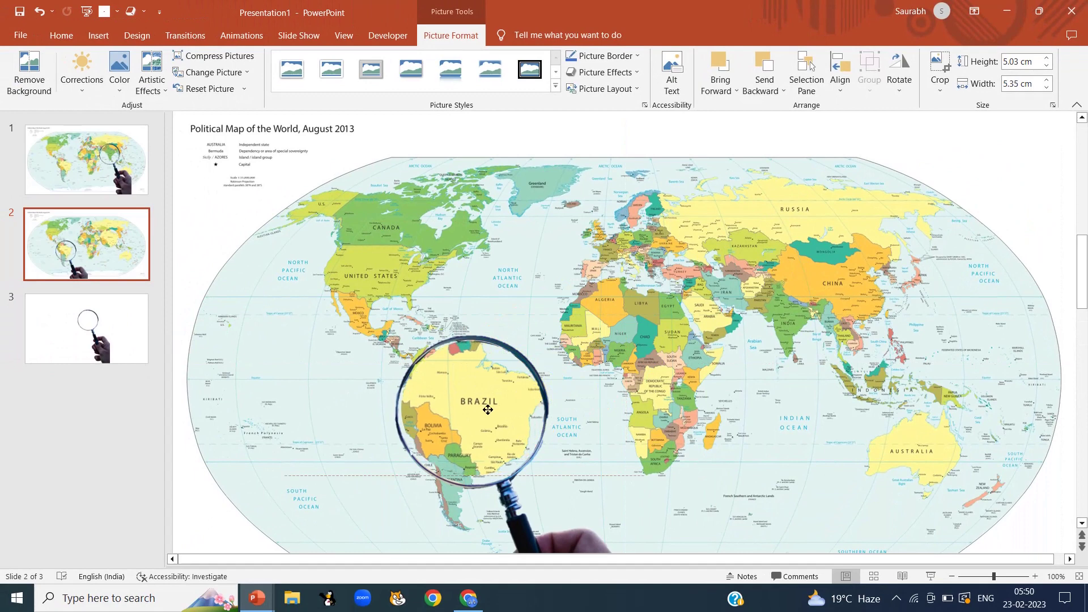
drag(488, 410, 482, 409)
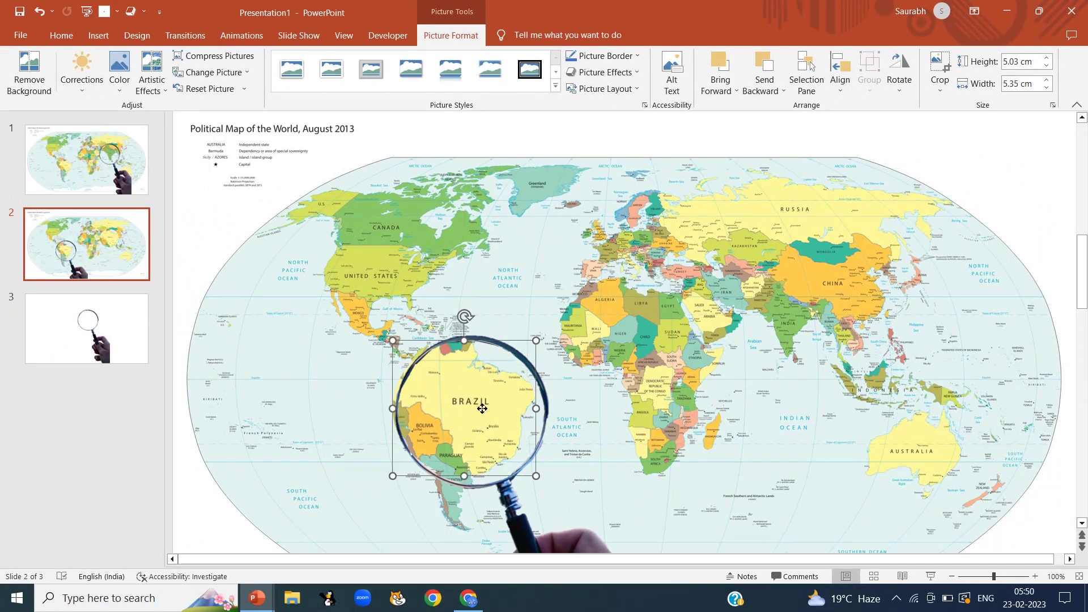
Paste a copy of slide 2 as slide 3 and move its magnifier over the United States
click(102, 268)
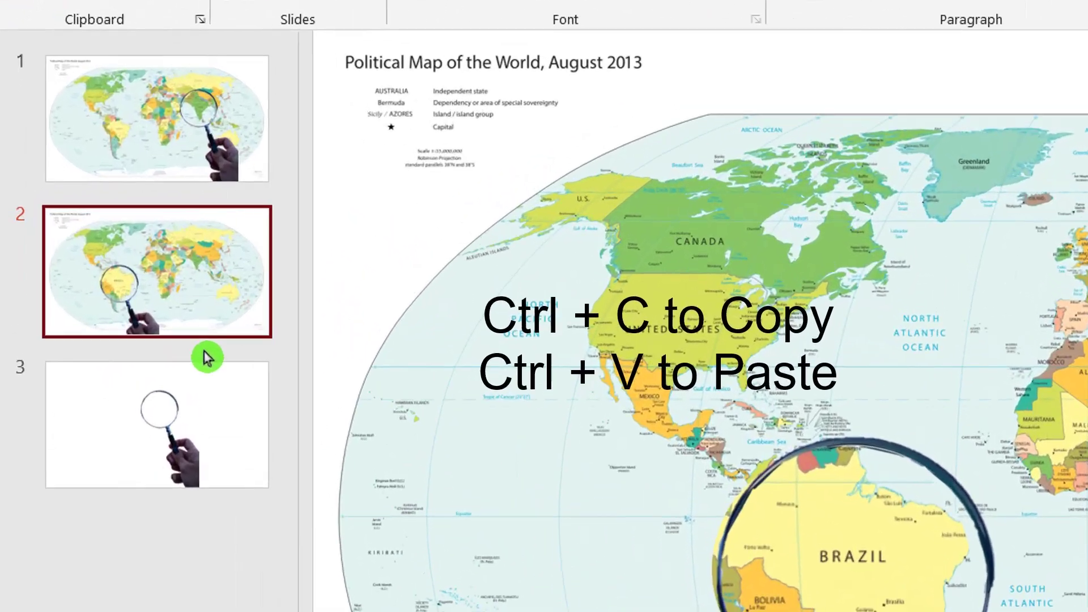
click(112, 287)
key(ctrl+v)
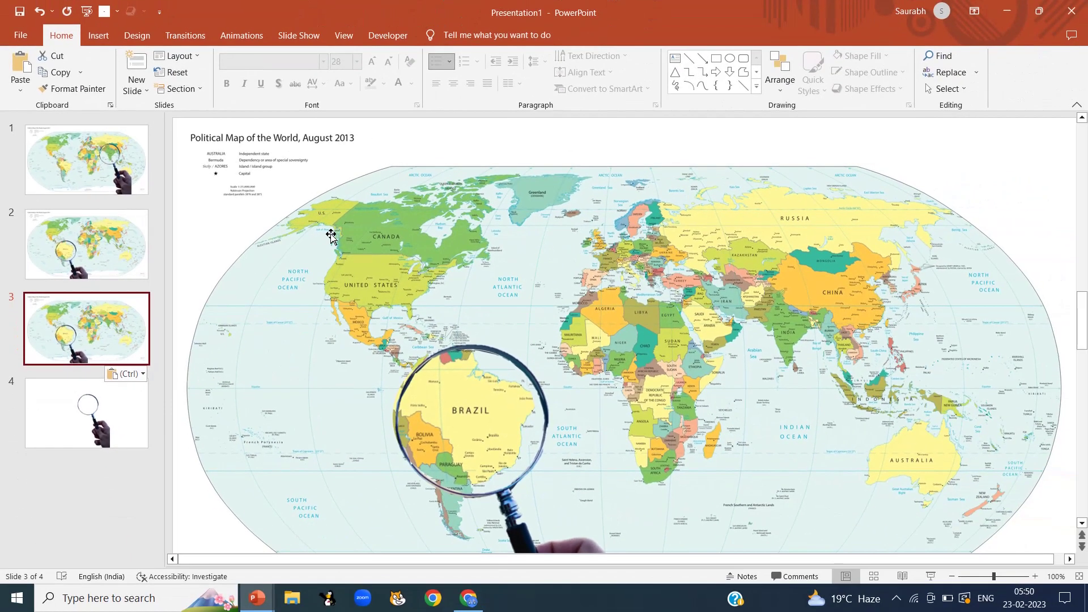
drag(505, 479, 396, 323)
drag(462, 444, 568, 362)
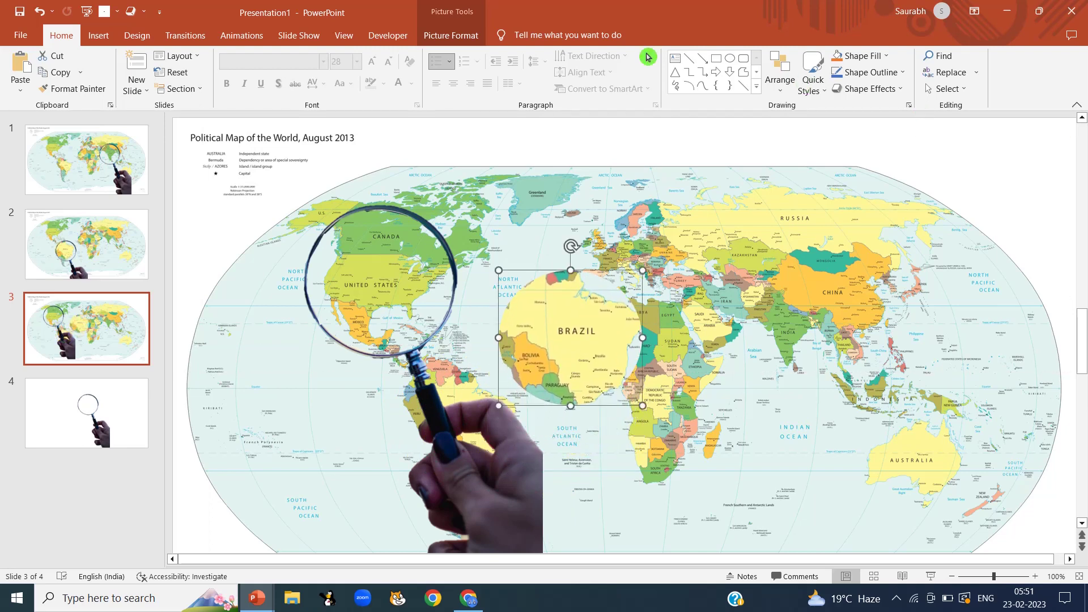
Crop-pan slide 3's circular close-up from Brazil to the United States and place it in the lens
click(459, 36)
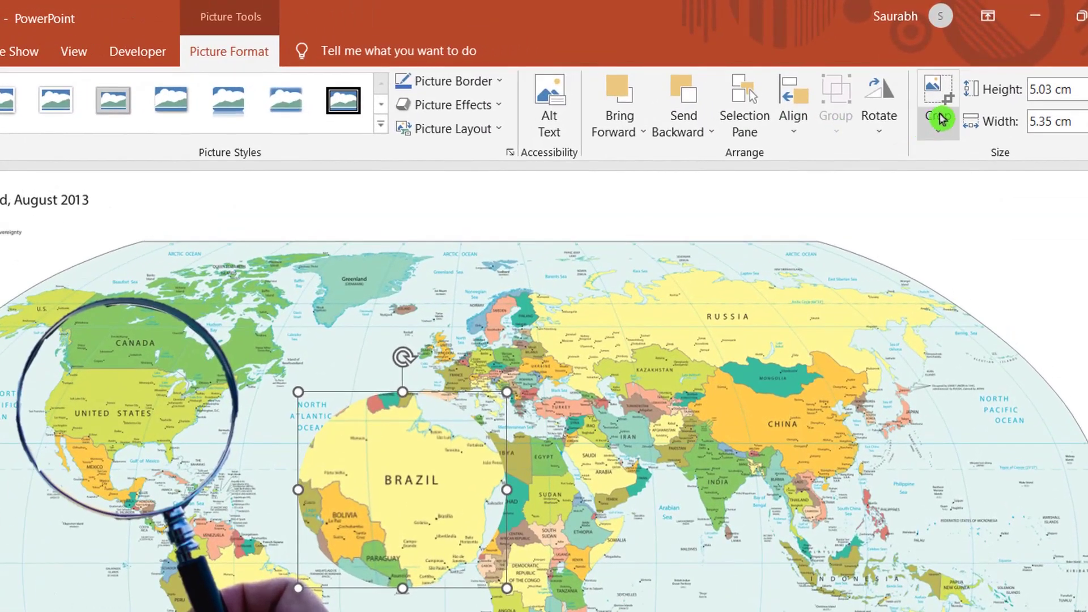
click(939, 116)
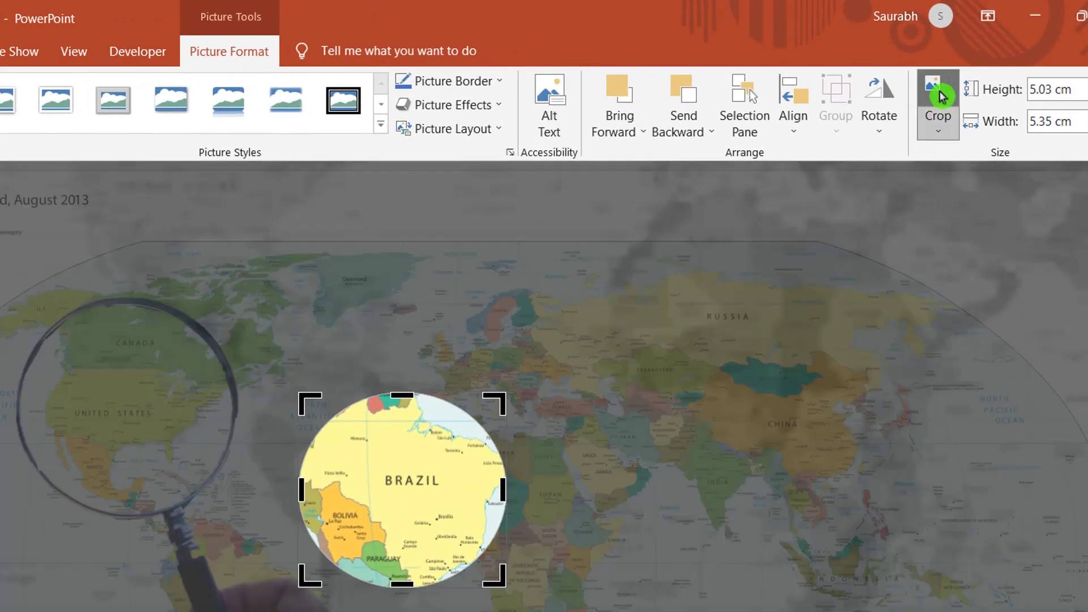
drag(524, 510, 941, 611)
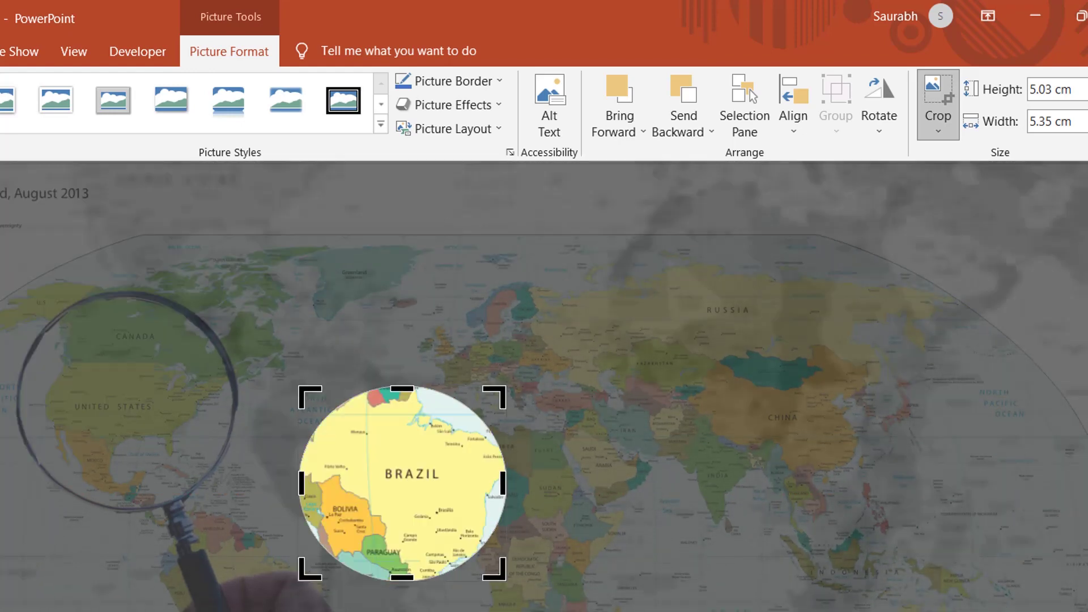
drag(610, 510, 665, 547)
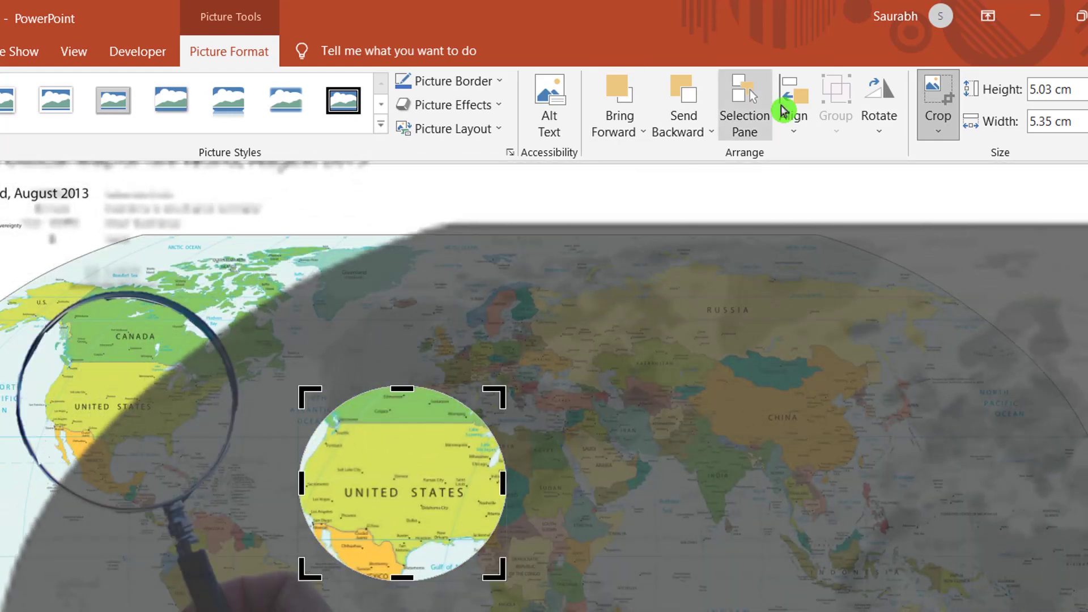
click(941, 89)
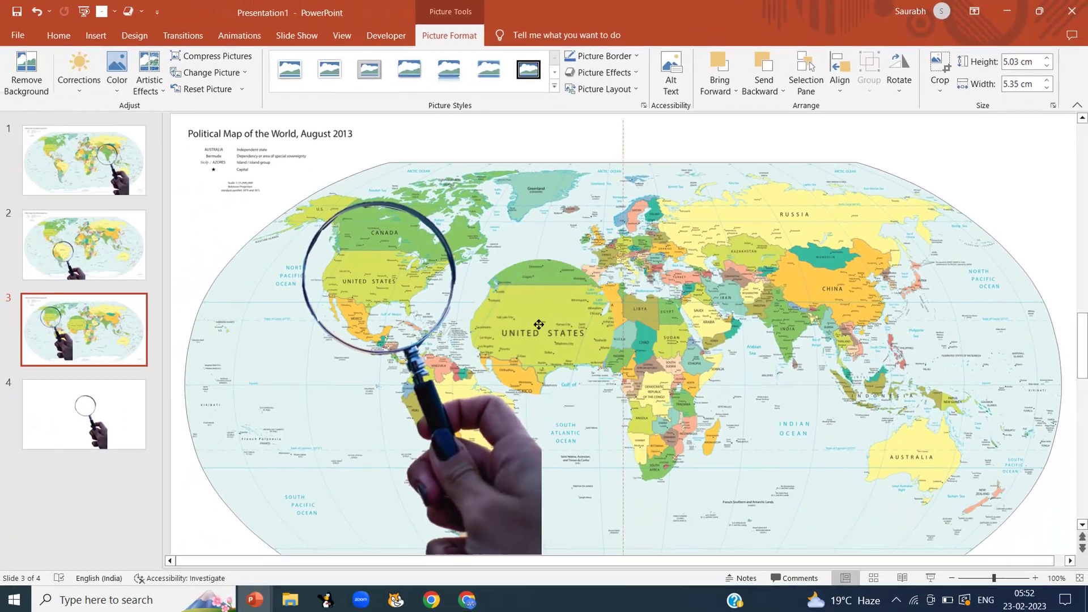
drag(538, 324, 401, 285)
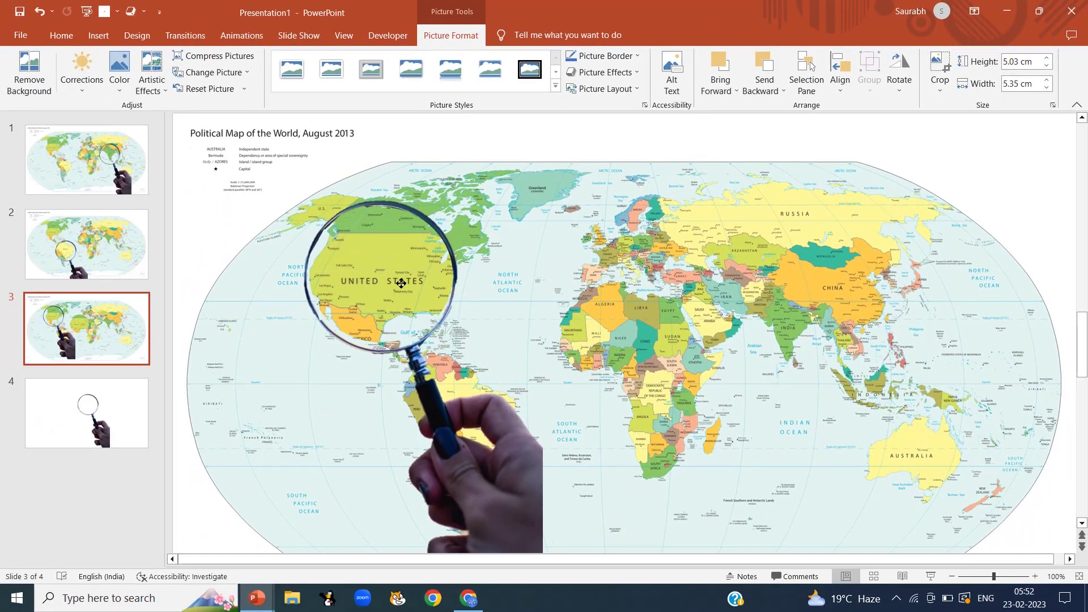
Paste a copy of slide 3 as slide 4 and move its magnifying glass over Asia
drag(401, 283, 400, 285)
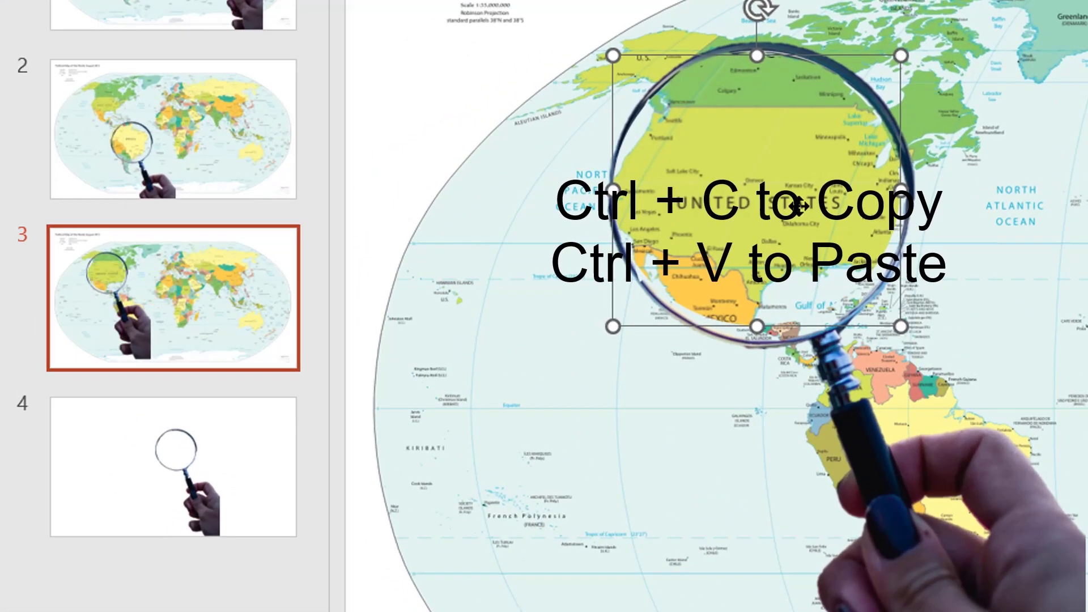
click(202, 334)
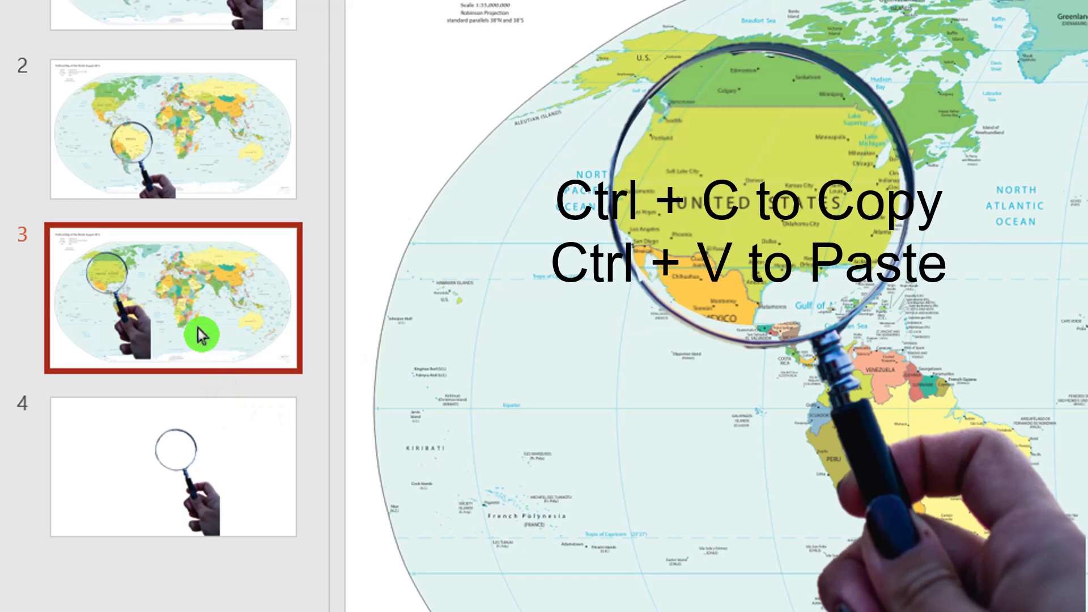
click(214, 386)
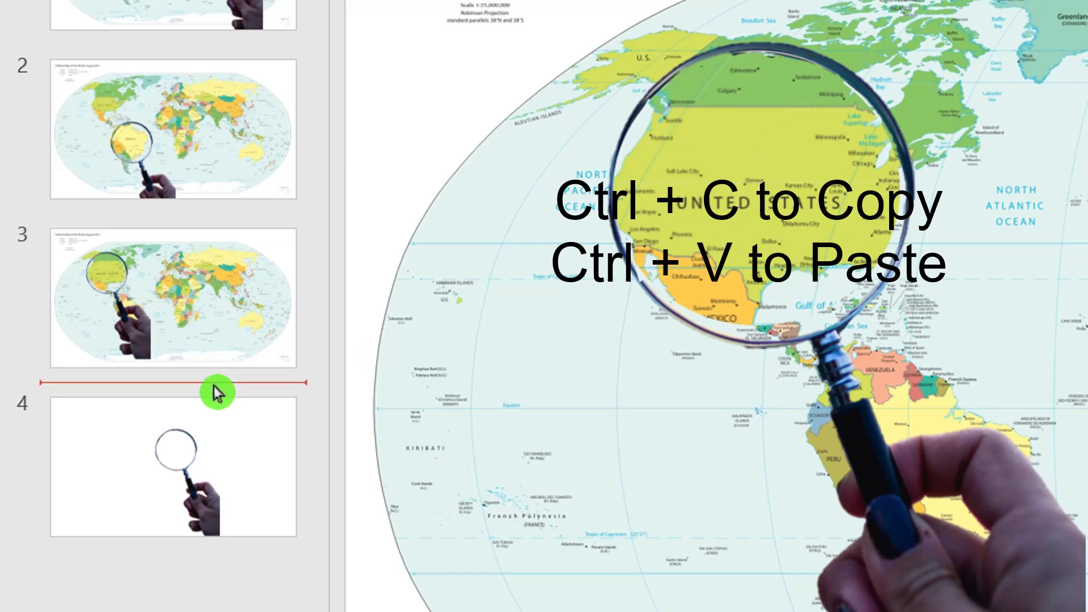
key(ctrl+v)
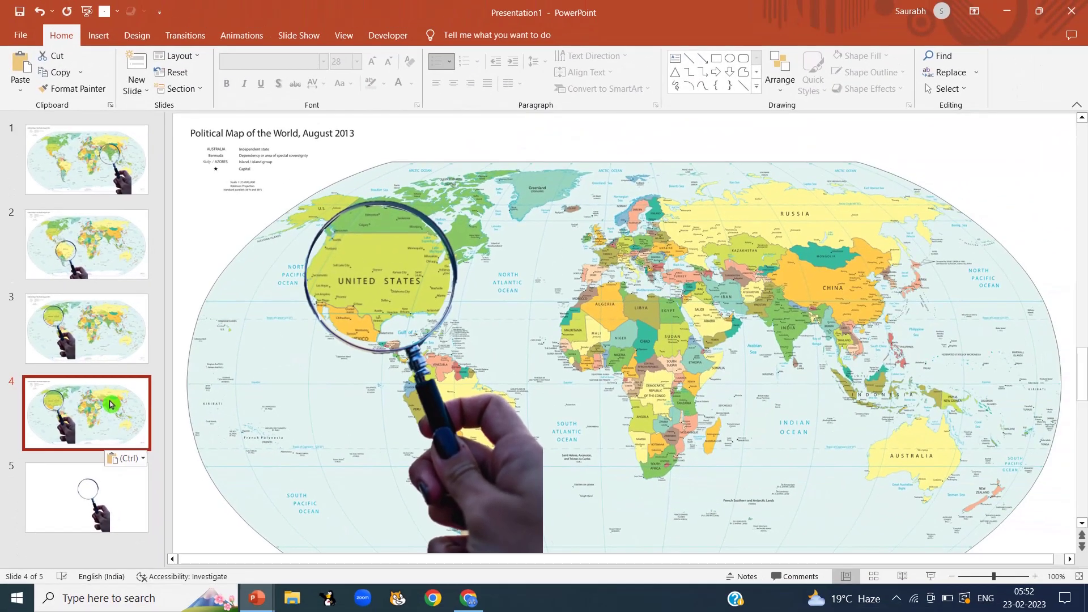
drag(392, 351, 804, 309)
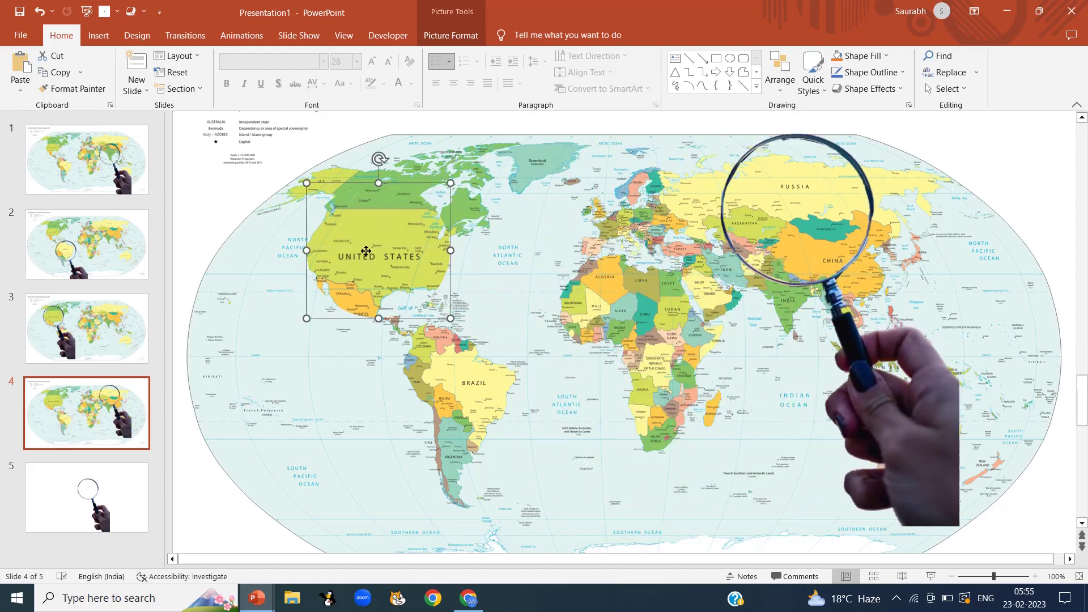
Crop-pan the circular close-up to show Russia and set it inside the magnifier lens
double_click(448, 283)
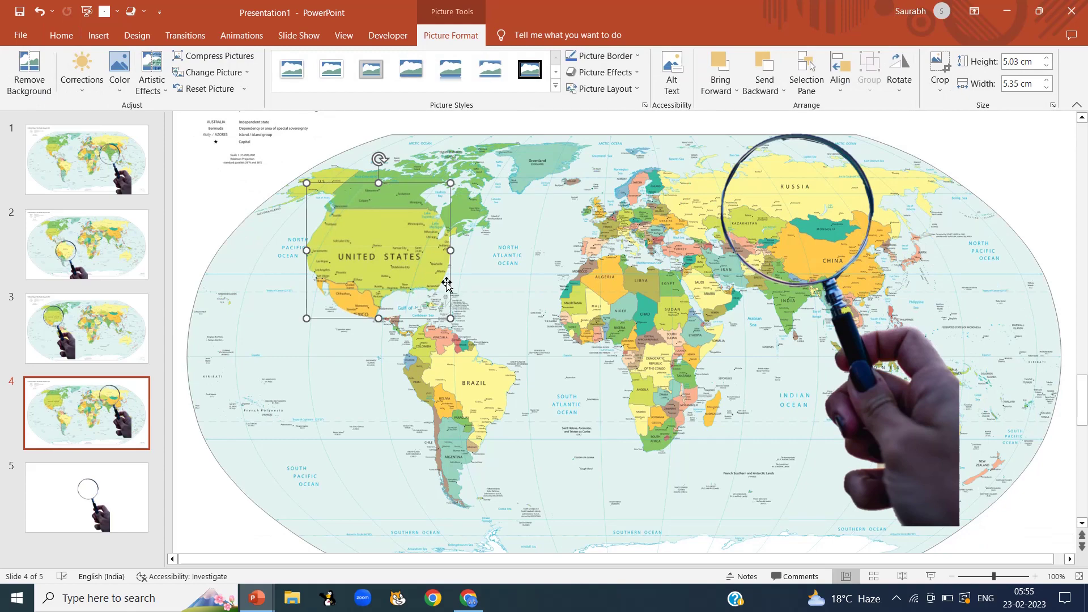
drag(401, 264, 548, 309)
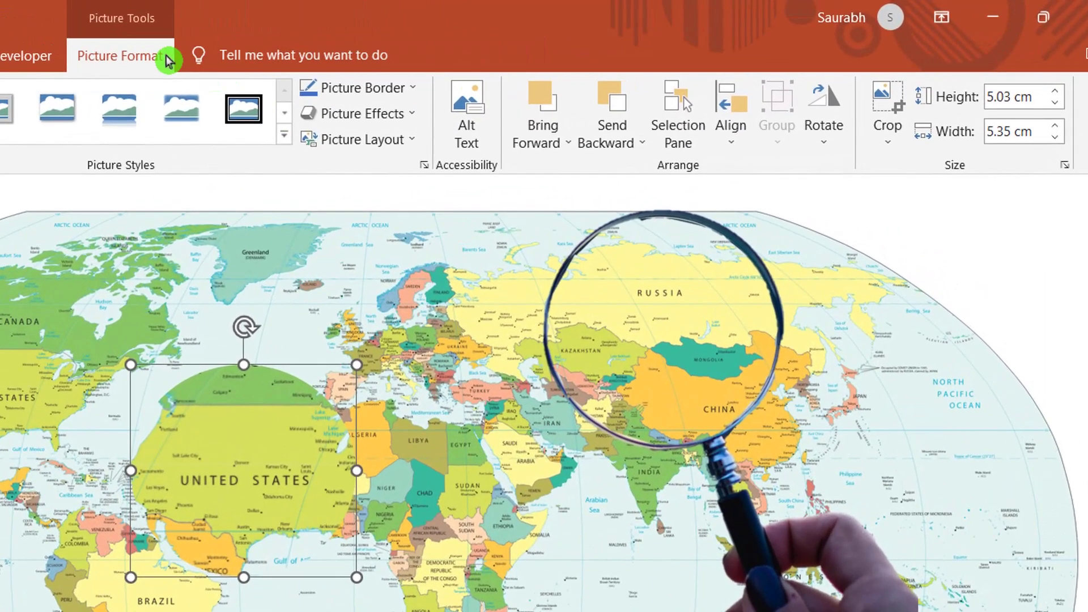
click(887, 105)
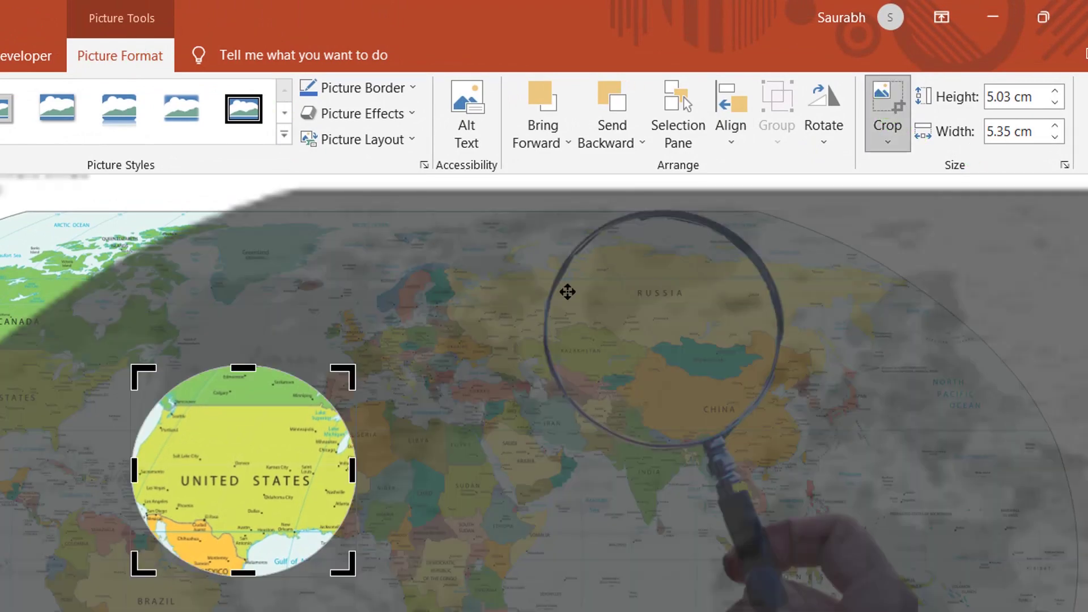
drag(527, 502, 253, 496)
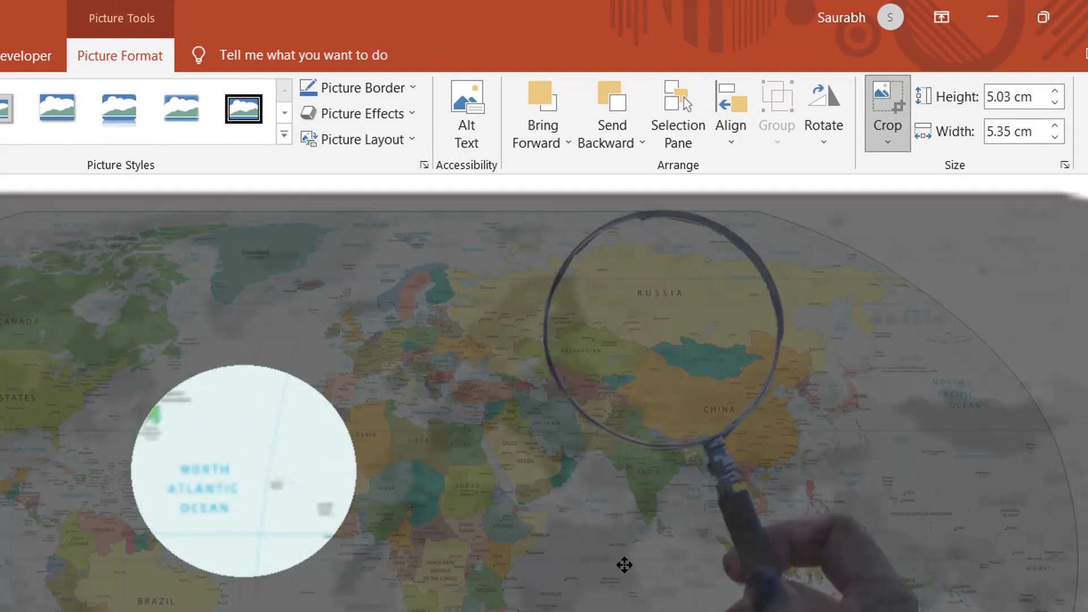
drag(624, 563, 313, 554)
drag(485, 539, 309, 606)
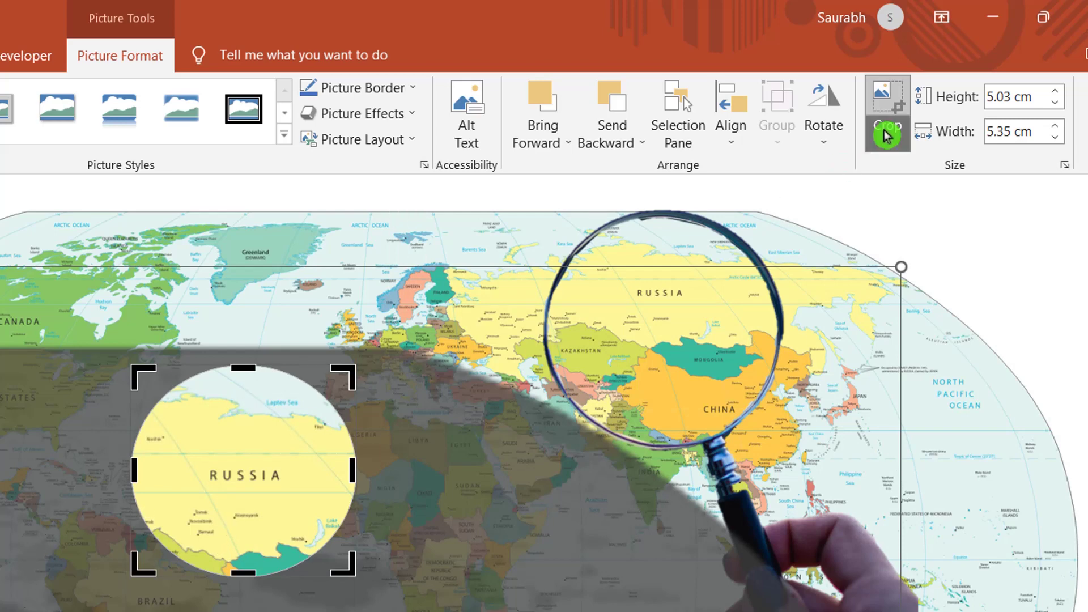
click(889, 105)
drag(254, 465, 672, 325)
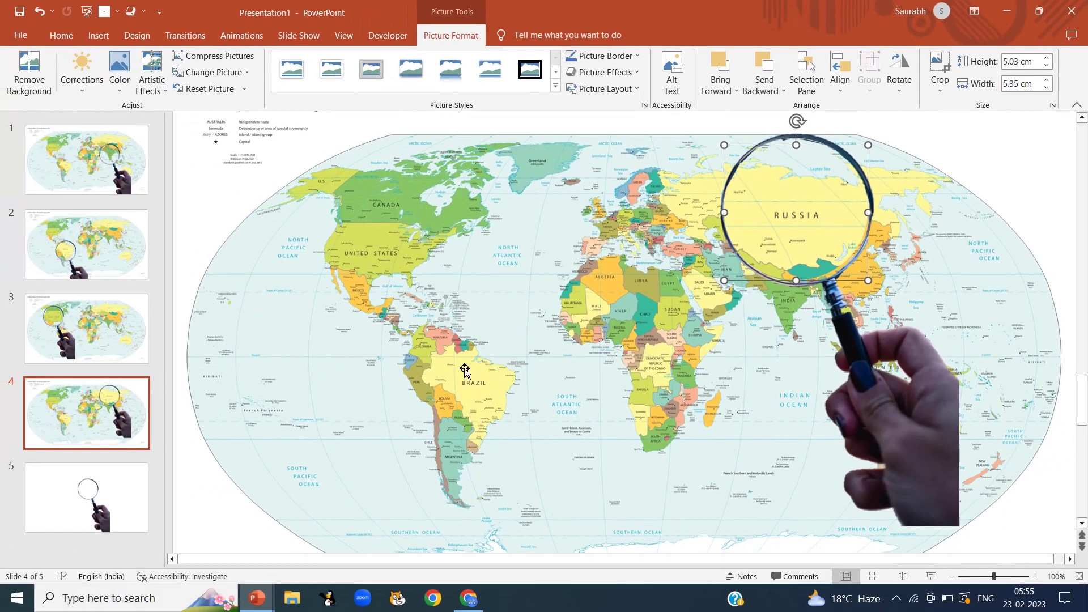
Paste a copy of slide 4 as slide 5 and move the Russia close-up out of the lens
click(110, 387)
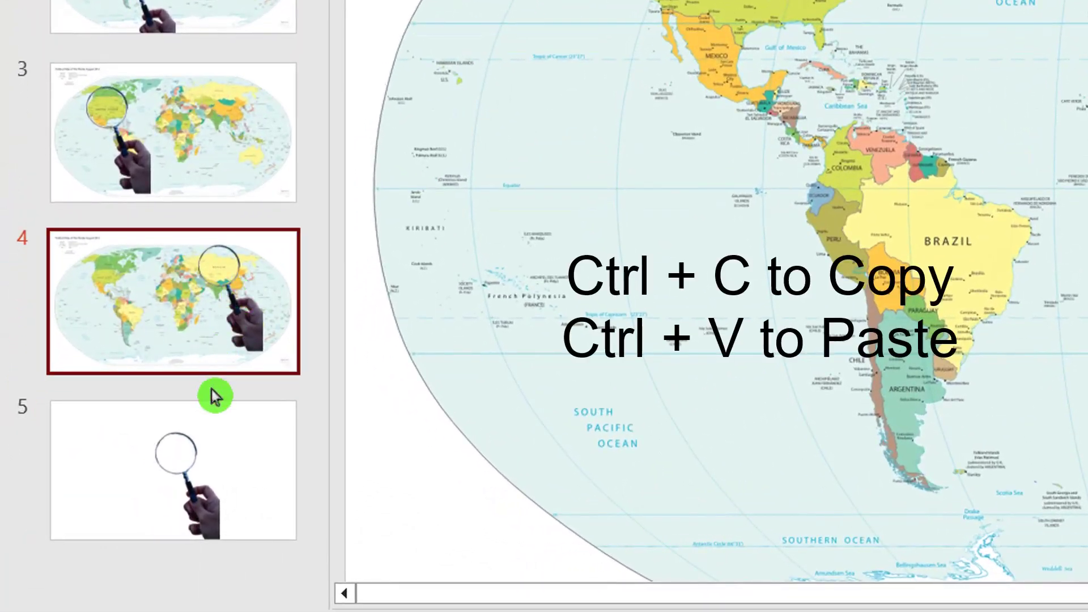
click(212, 389)
key(ctrl+v)
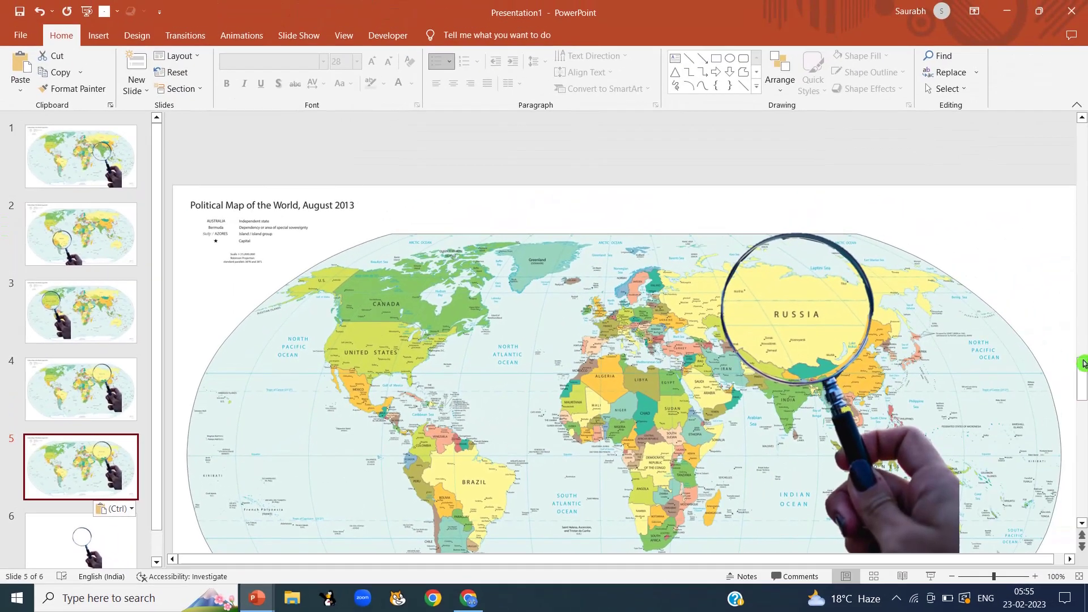
click(1084, 370)
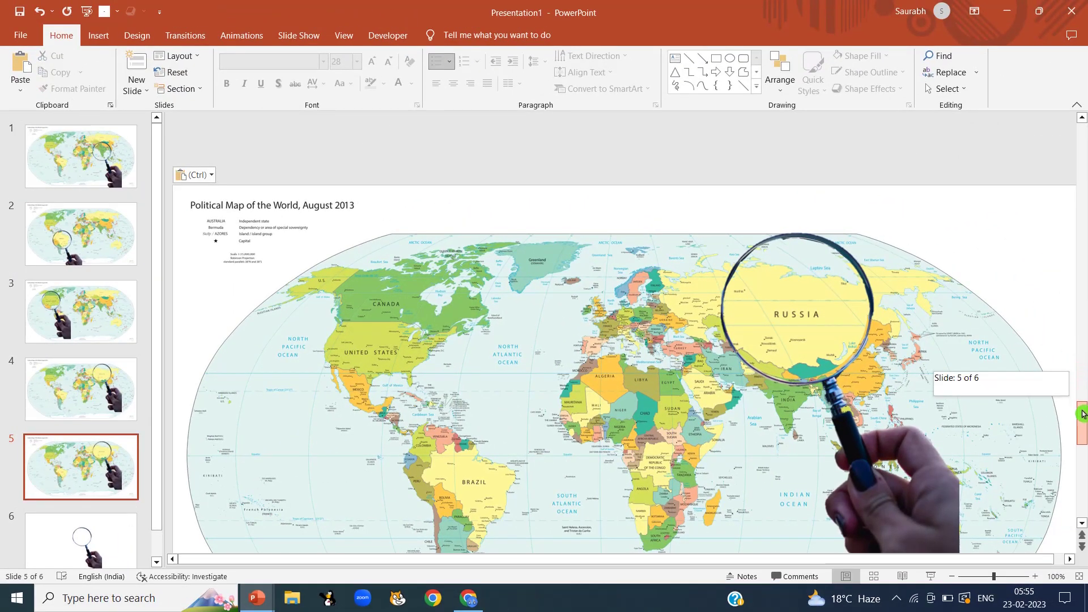
drag(1083, 413, 1084, 414)
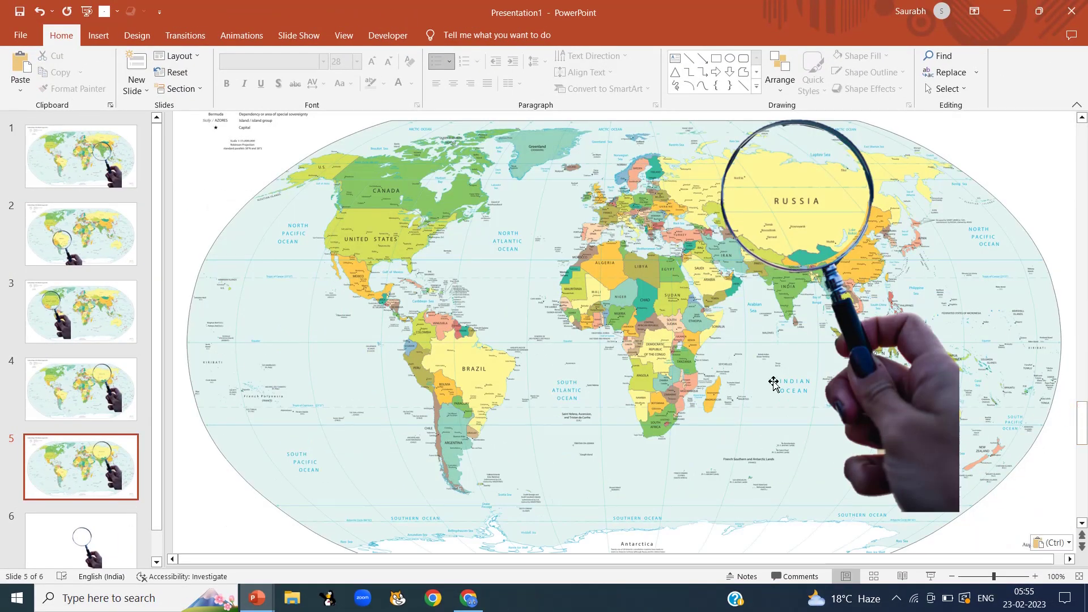
drag(818, 247, 932, 493)
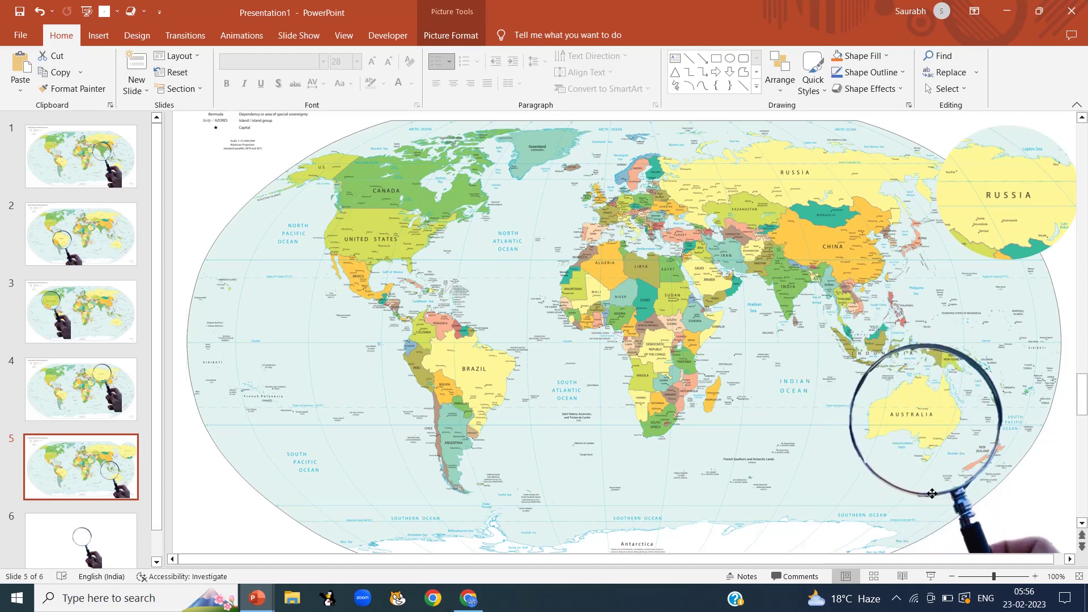
Crop-pan the circular cutout from Russia over to Australia and drop it into slide 5's lens
drag(1006, 219, 835, 209)
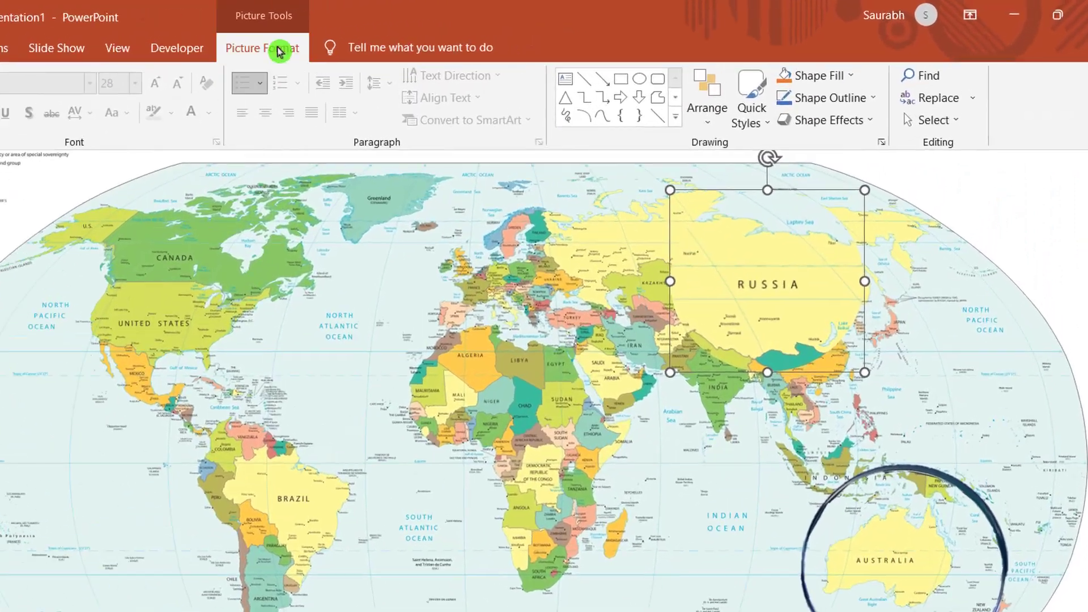
click(451, 36)
click(907, 102)
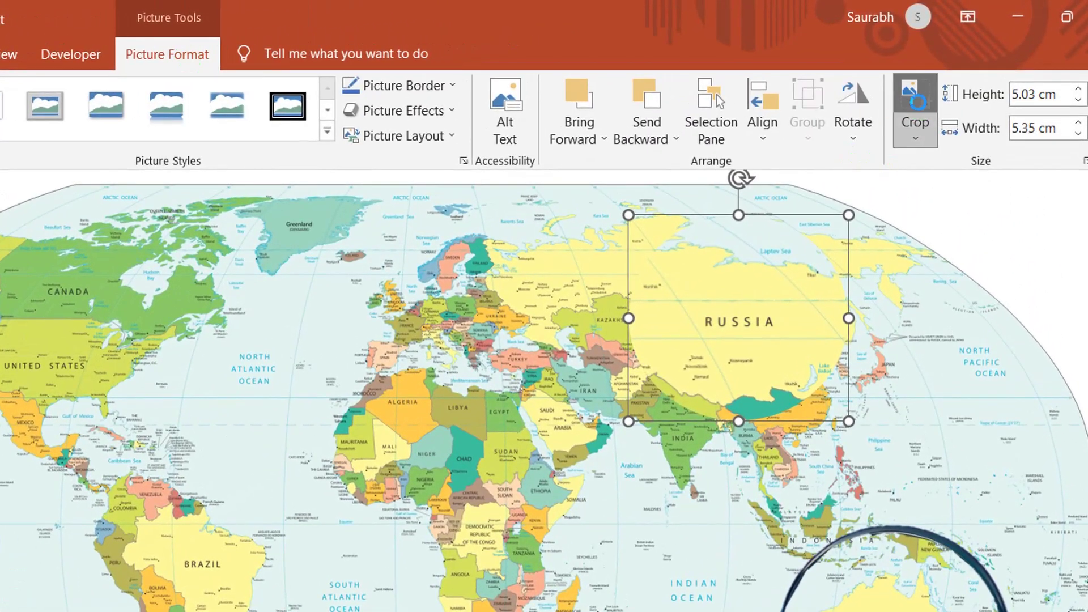
drag(886, 428, 869, 275)
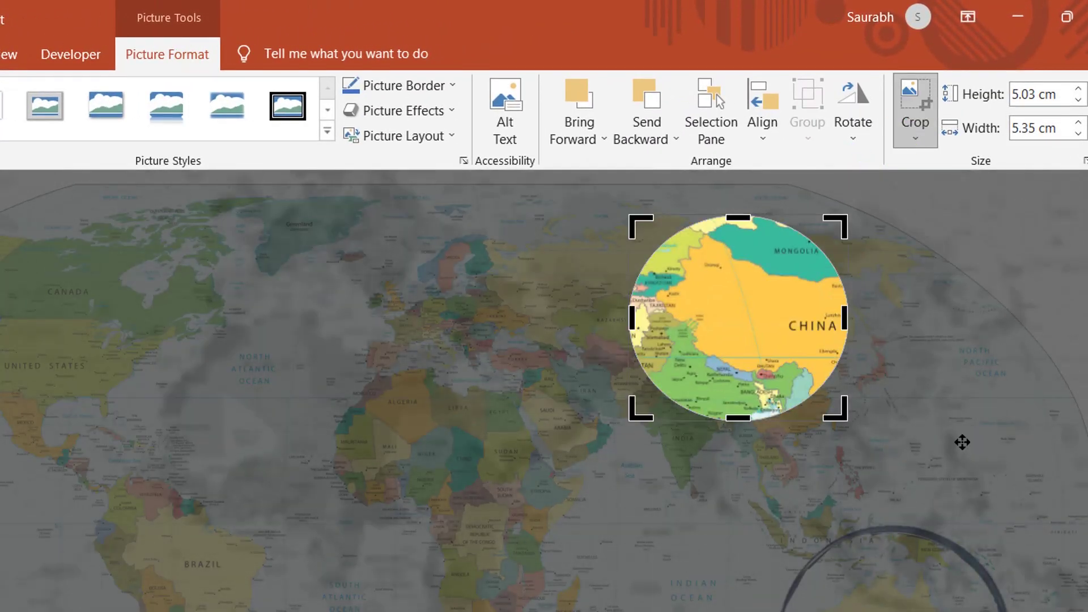
drag(962, 442, 930, 289)
drag(1007, 432, 979, 282)
drag(981, 355, 808, 391)
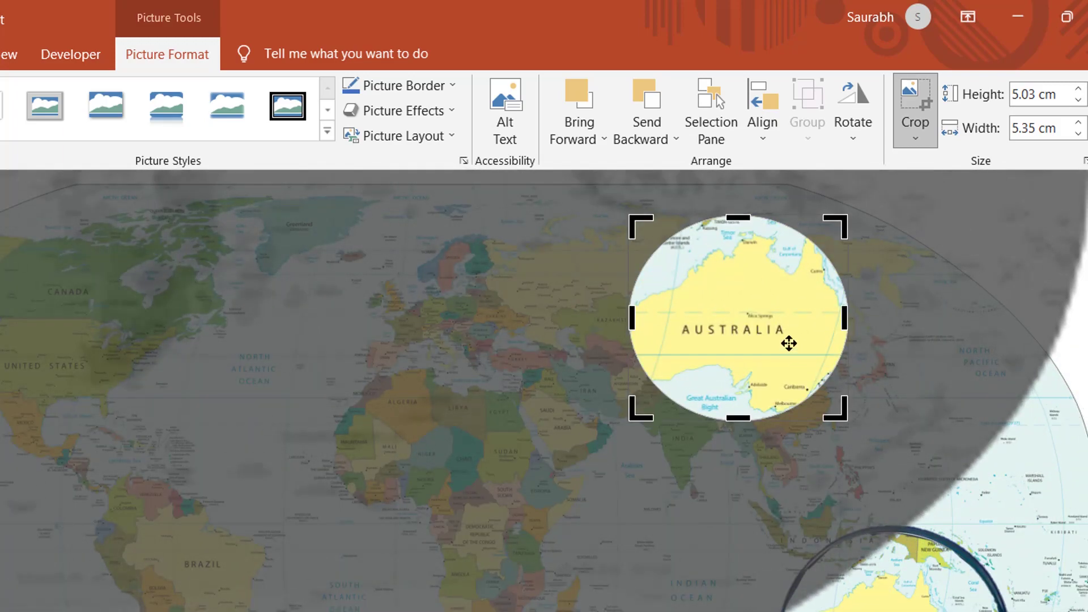
click(916, 108)
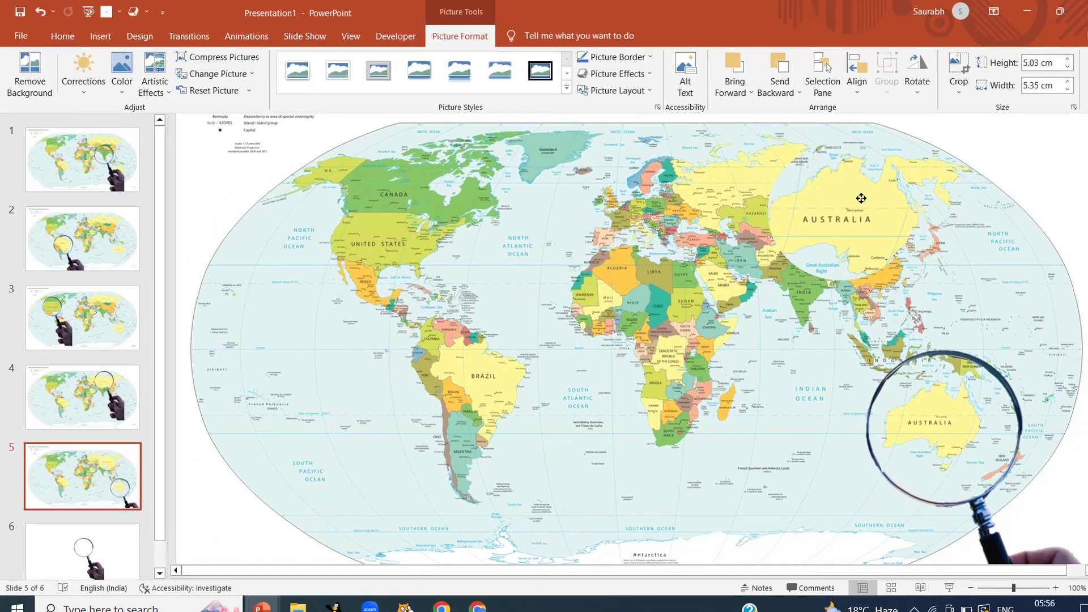
drag(861, 198, 963, 410)
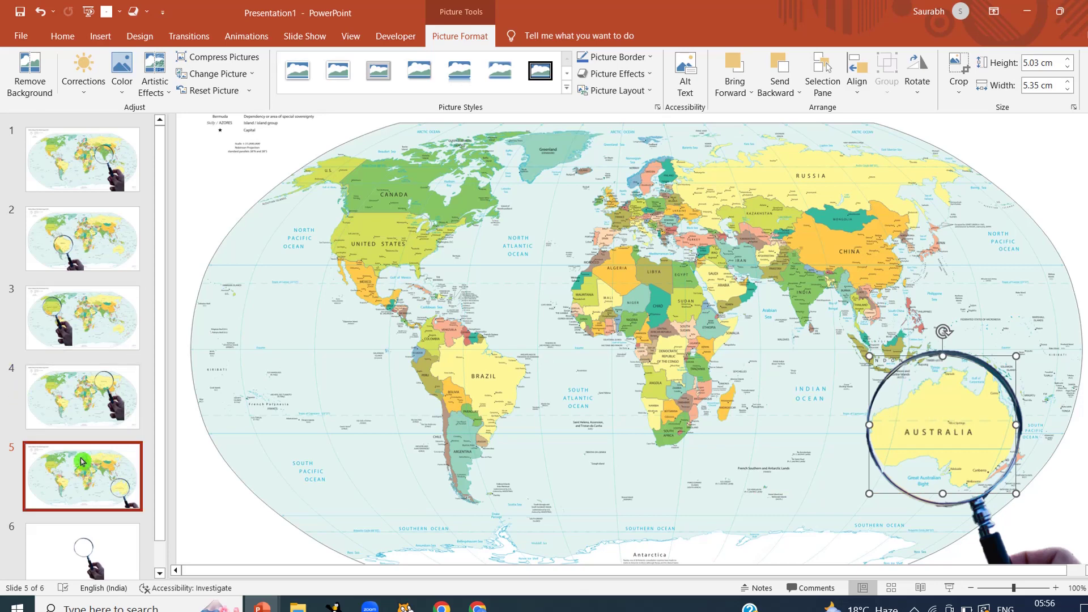
Duplicate slide 5 as slide 6 and move the magnifier to southern Africa
click(95, 481)
drag(94, 484, 98, 520)
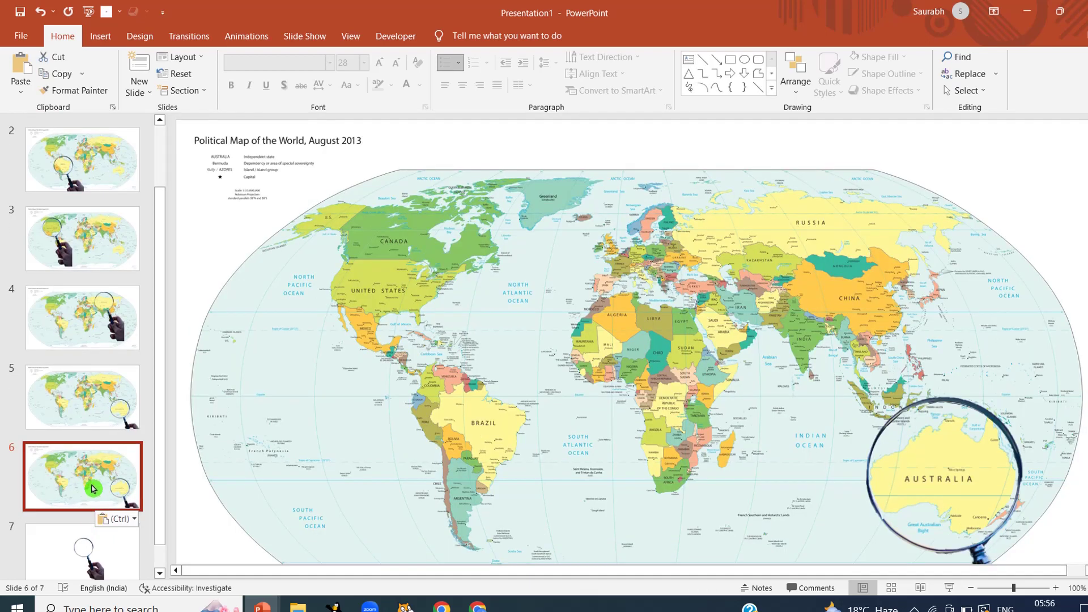
drag(906, 513, 633, 502)
Crop-pan the circular cutout to show South Africa and place it inside the lens
drag(938, 475, 933, 438)
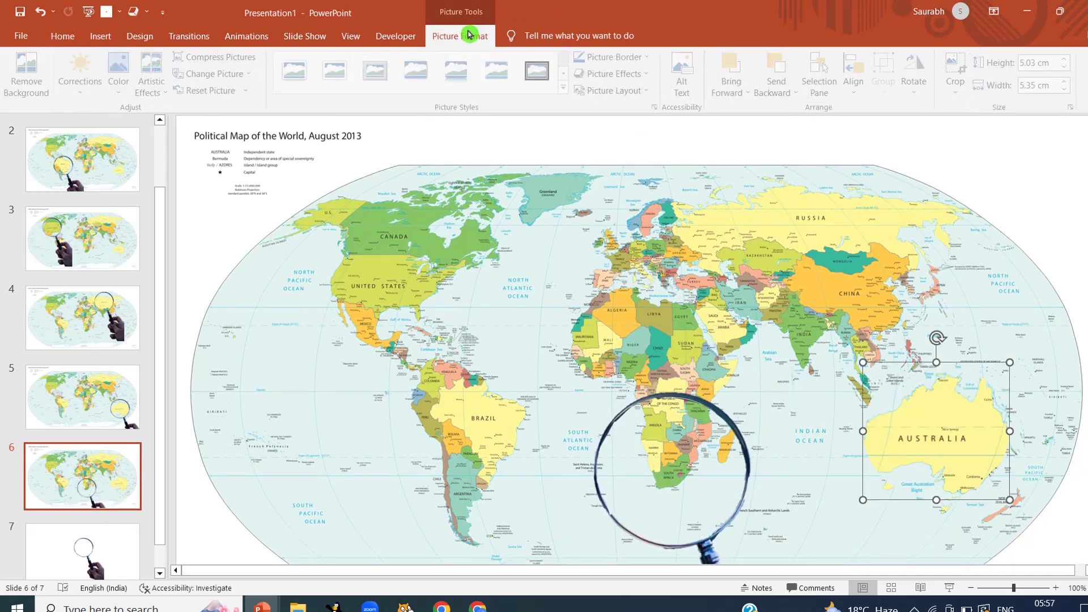
click(965, 85)
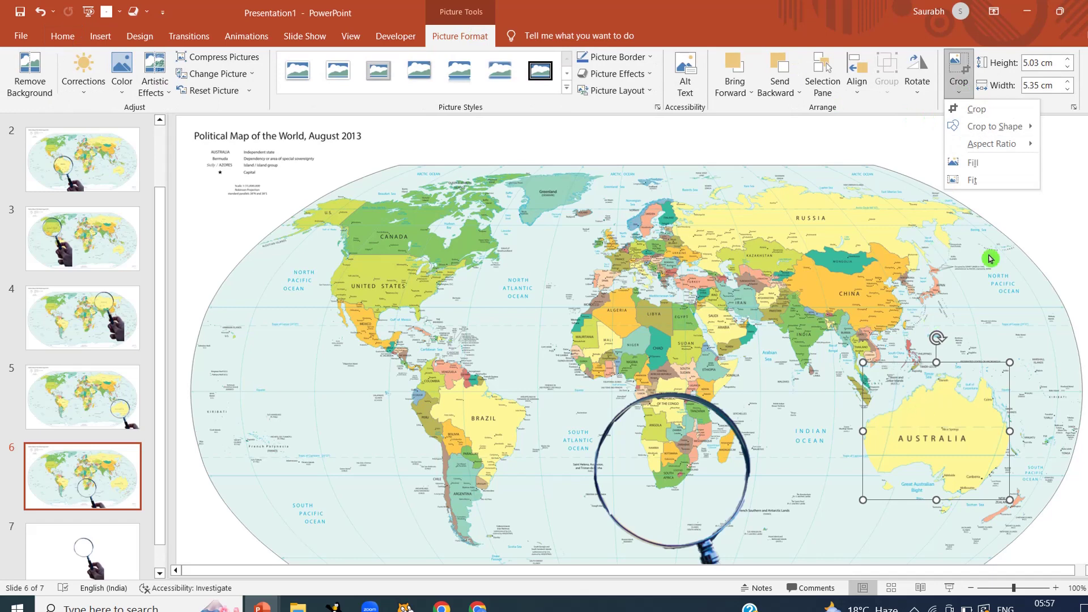
click(964, 73)
drag(932, 458, 988, 437)
drag(888, 436, 959, 461)
click(973, 86)
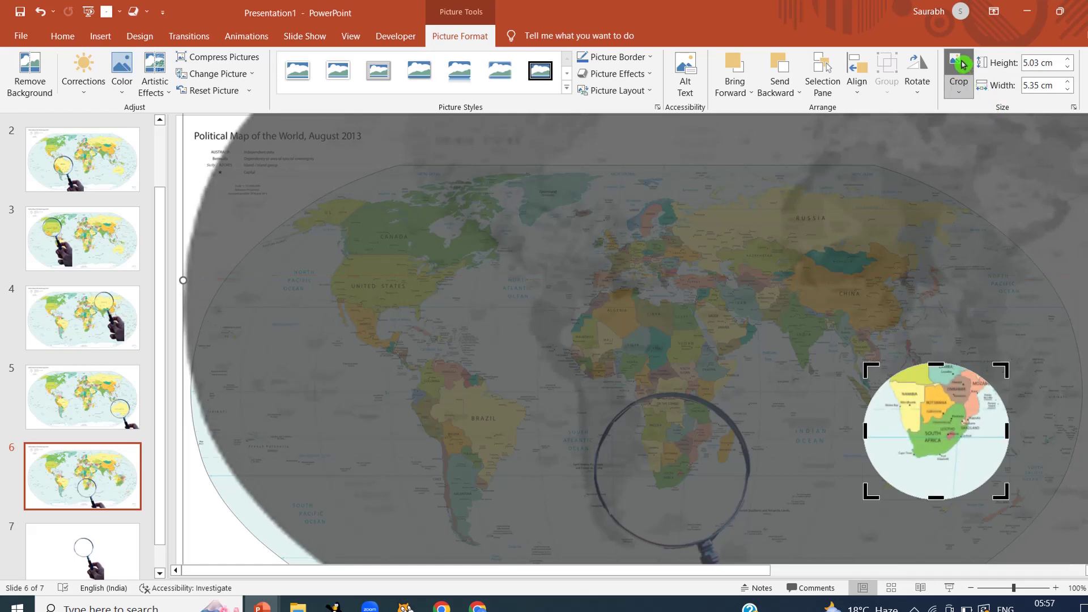
drag(965, 451, 696, 475)
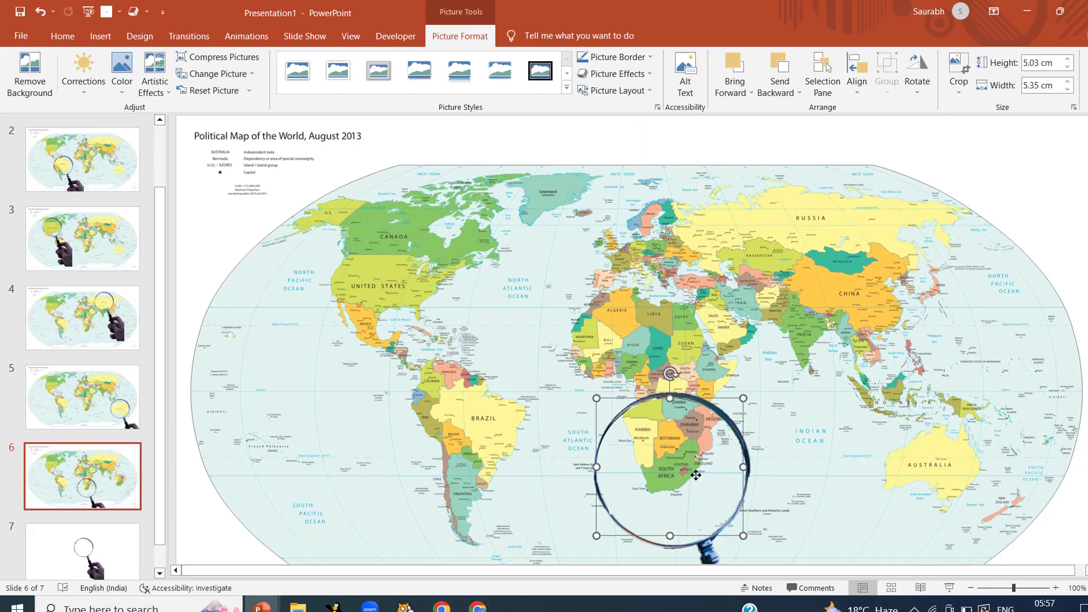
Paste a copy of slide 6 as slide 7 and move the magnifier up over North Africa
click(120, 489)
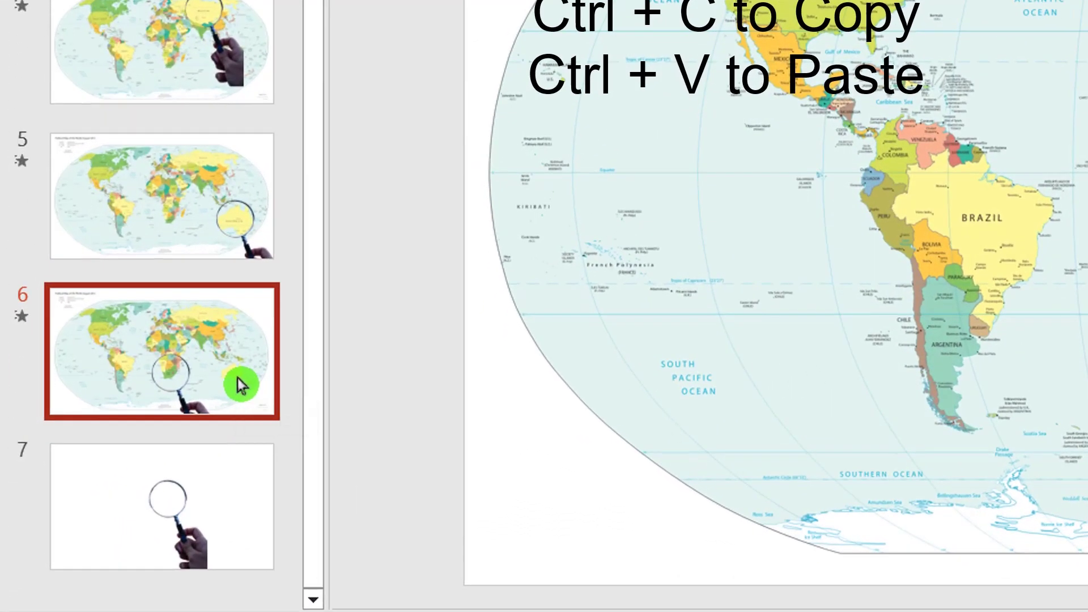
click(232, 429)
key(ctrl+v)
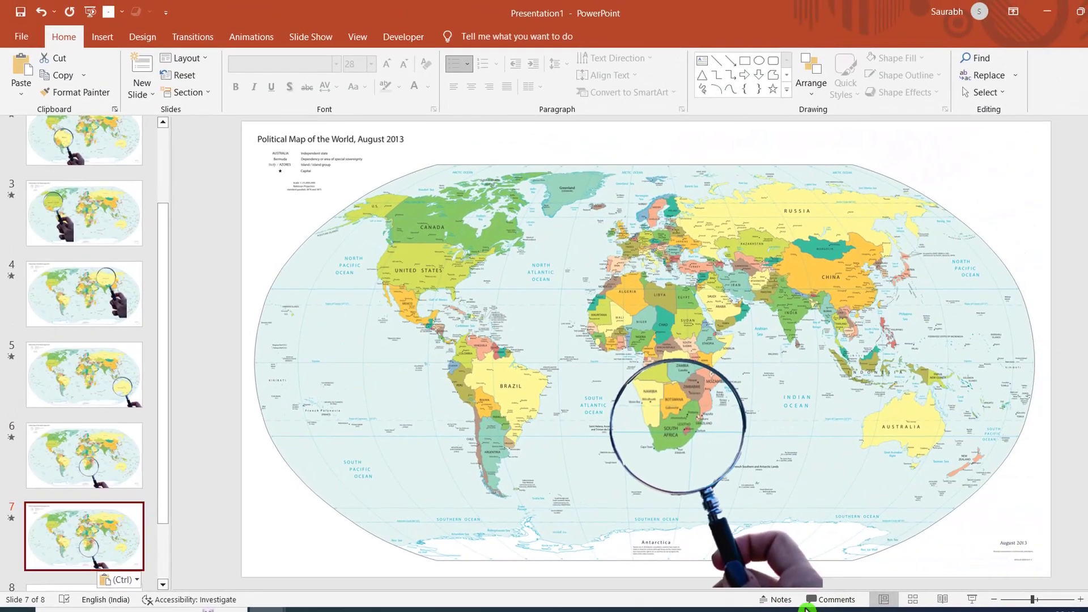
drag(793, 581, 805, 454)
Crop-pan the circle picture to show Libya, Egypt and Sudan and set it in the lens
click(681, 441)
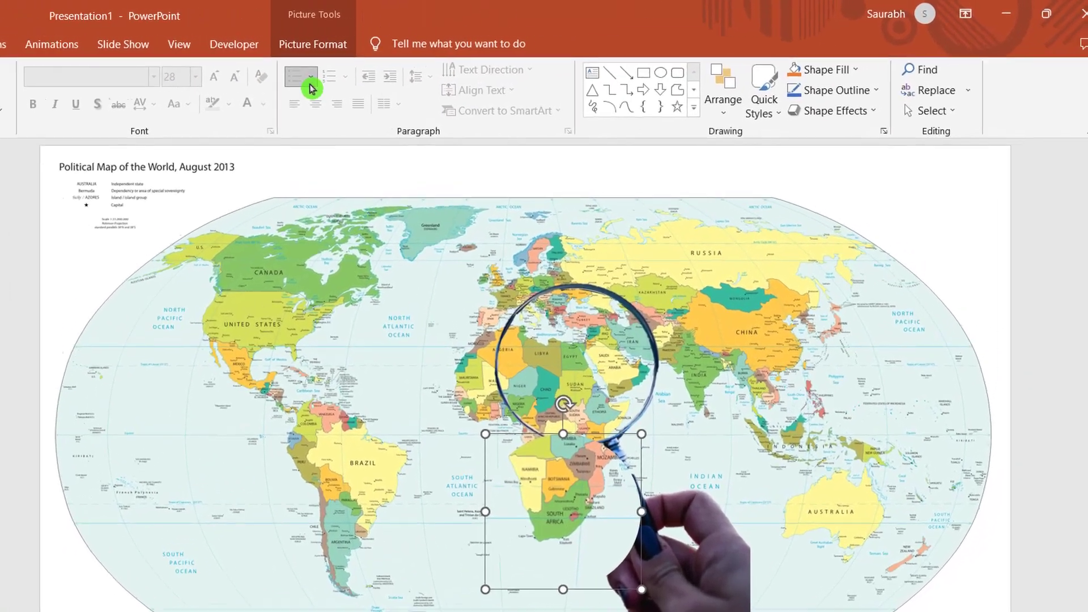
click(469, 37)
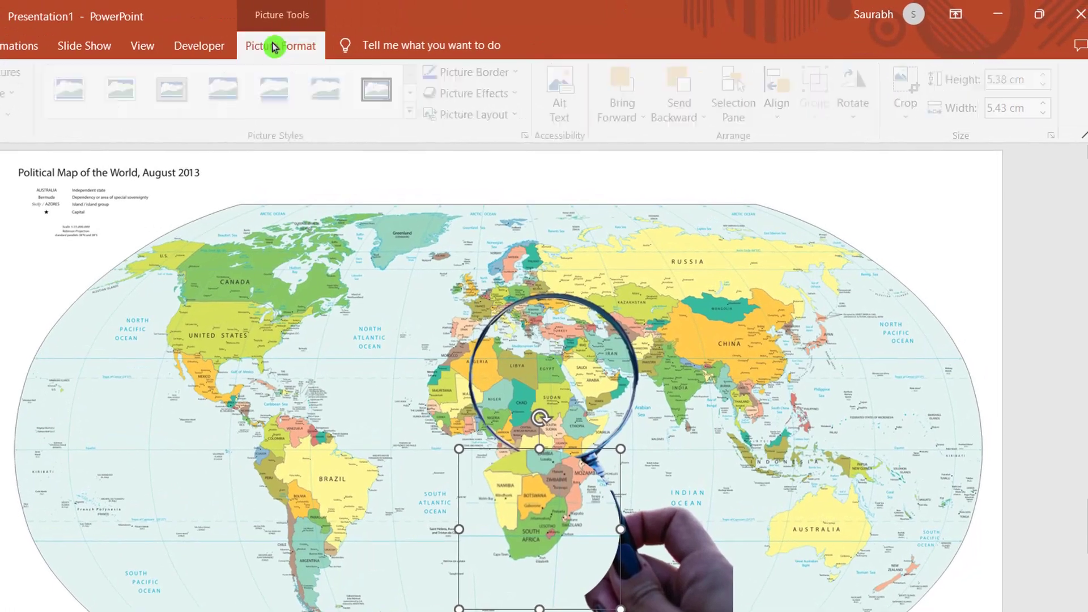
click(908, 92)
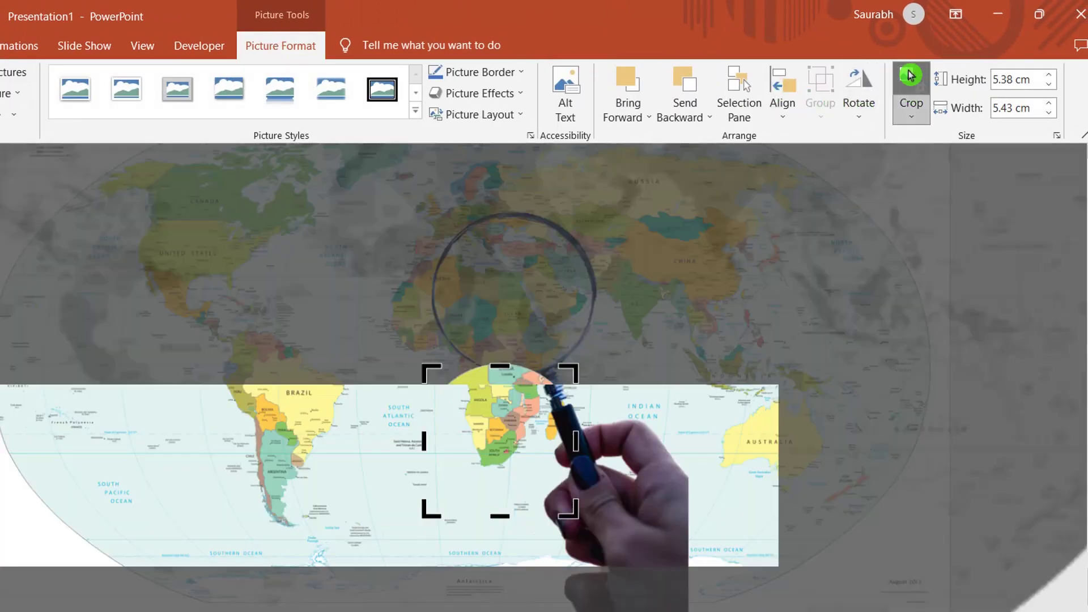
drag(703, 217, 735, 579)
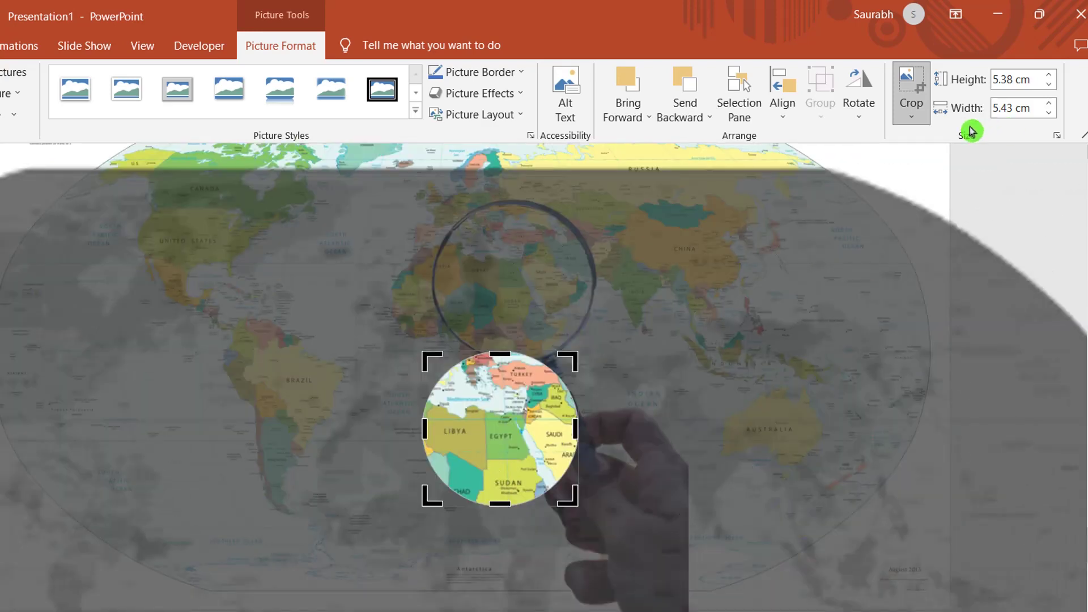
click(910, 85)
drag(566, 548, 580, 396)
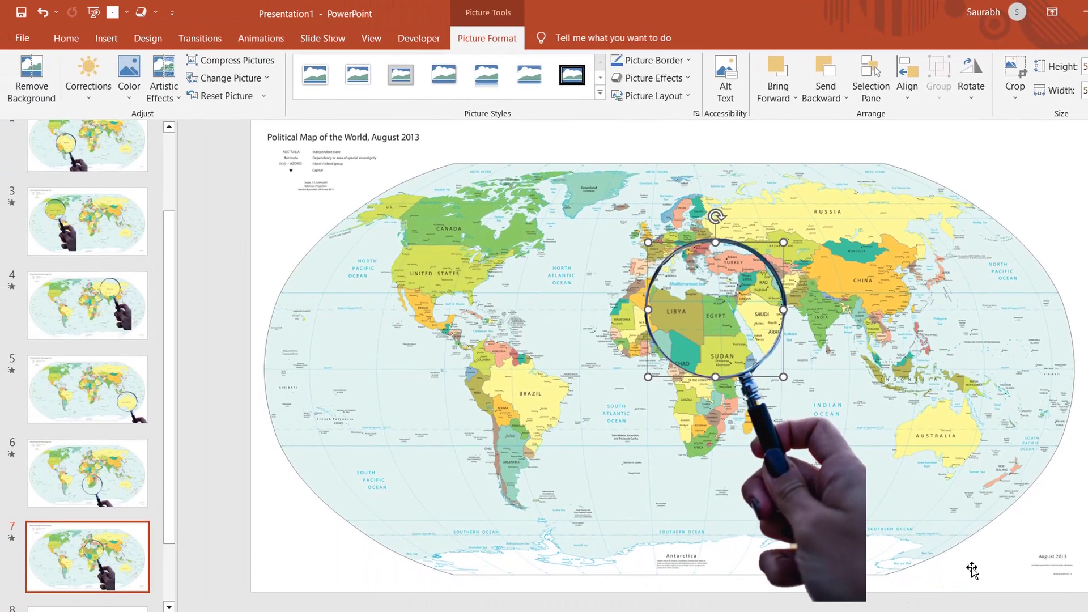
Select all seven slides, 1 through 7, in the slide list
click(122, 566)
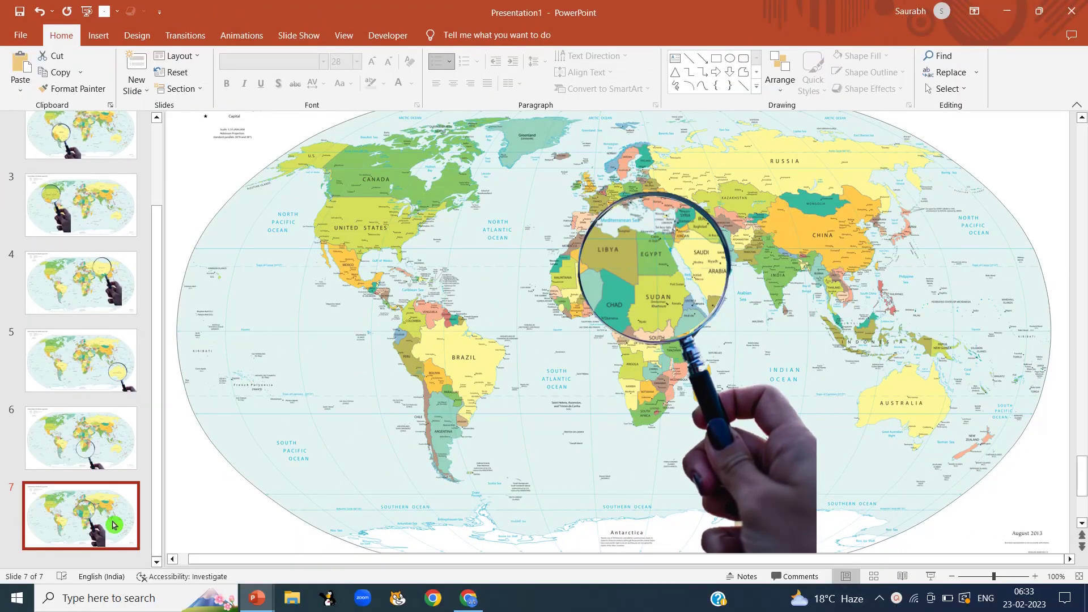
shift+click(116, 430)
shift+click(114, 360)
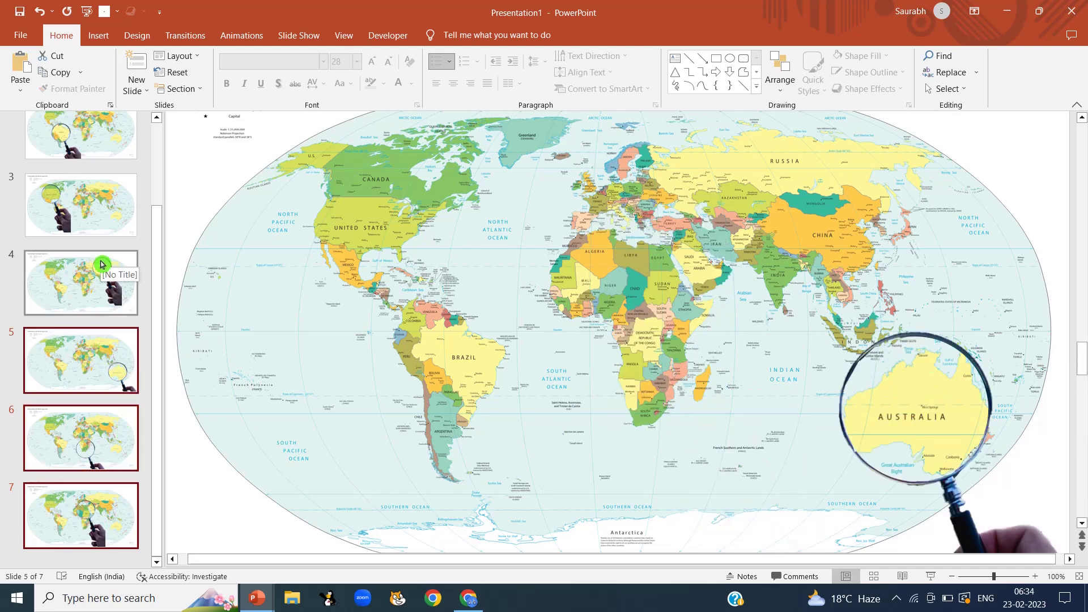
shift+click(102, 223)
drag(101, 264, 88, 151)
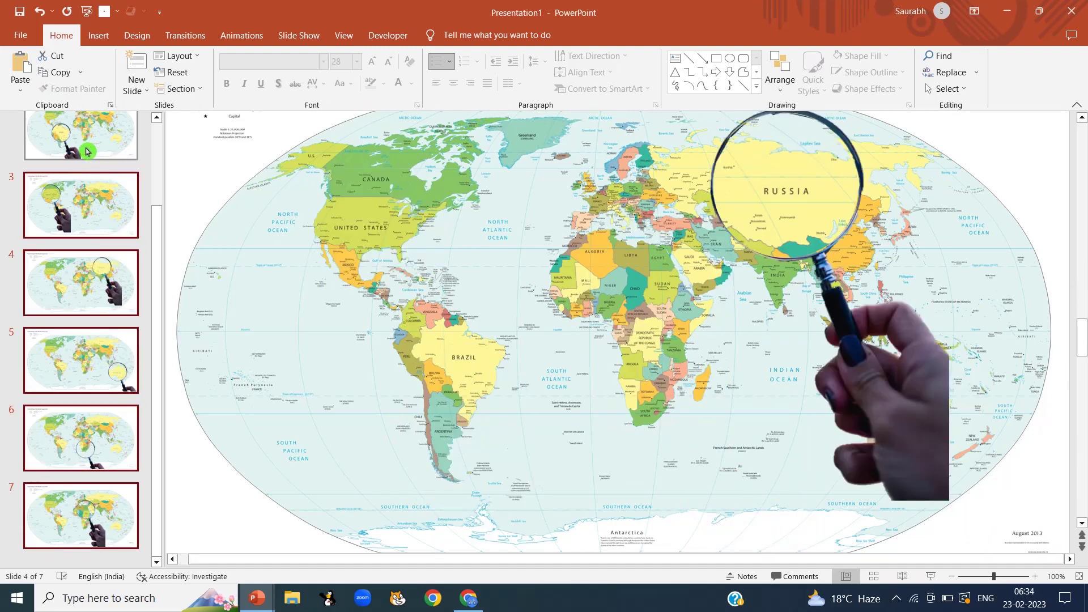
drag(153, 250, 165, 170)
shift+click(121, 166)
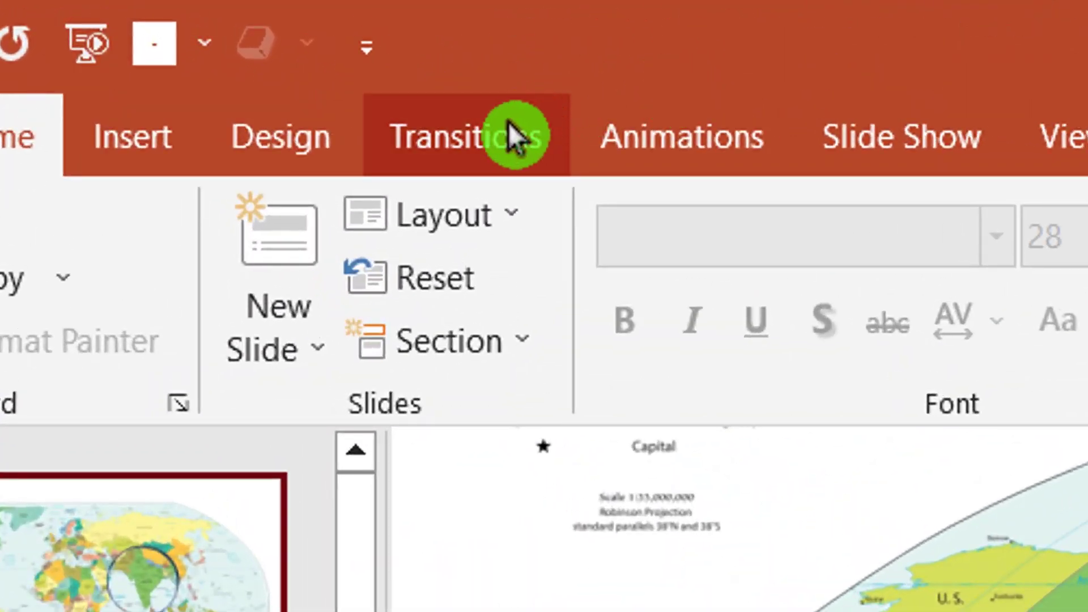
Apply the Morph transition with a 10-second duration and turn off On Mouse Click
click(508, 122)
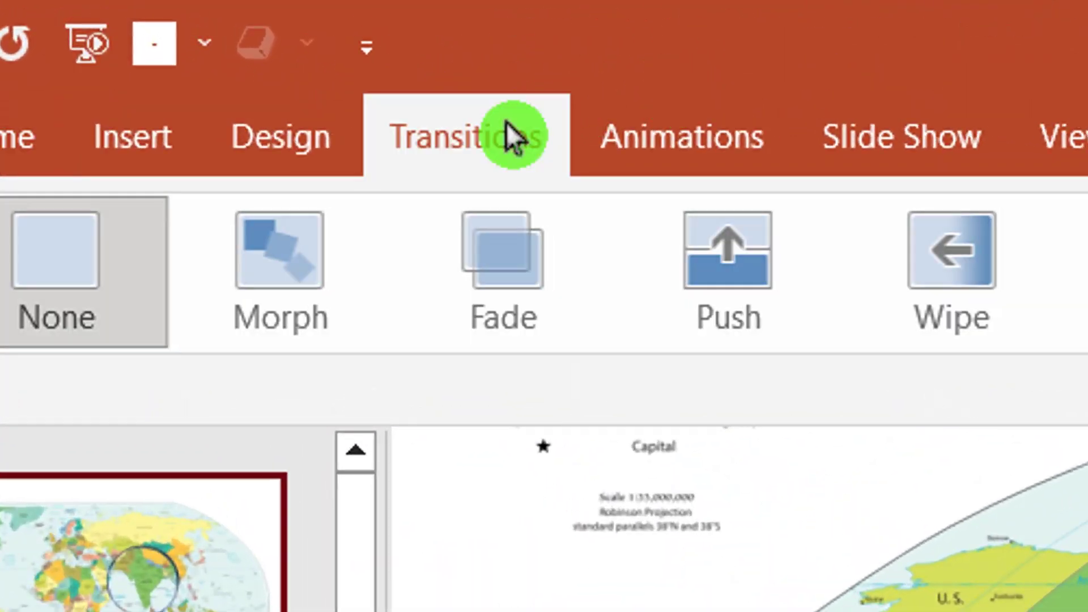
click(300, 284)
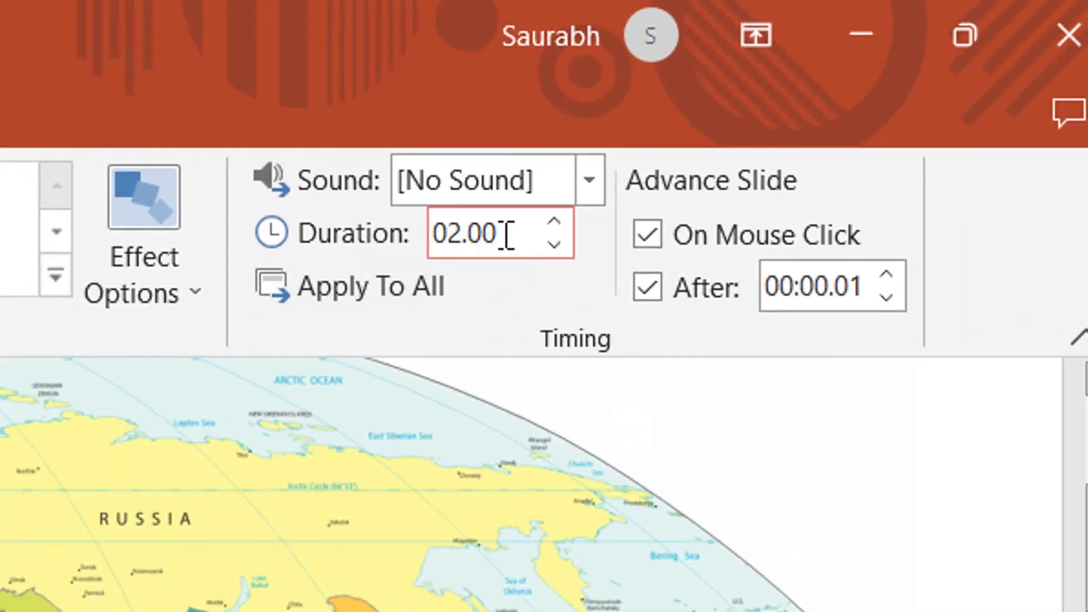
click(574, 236)
text(10)
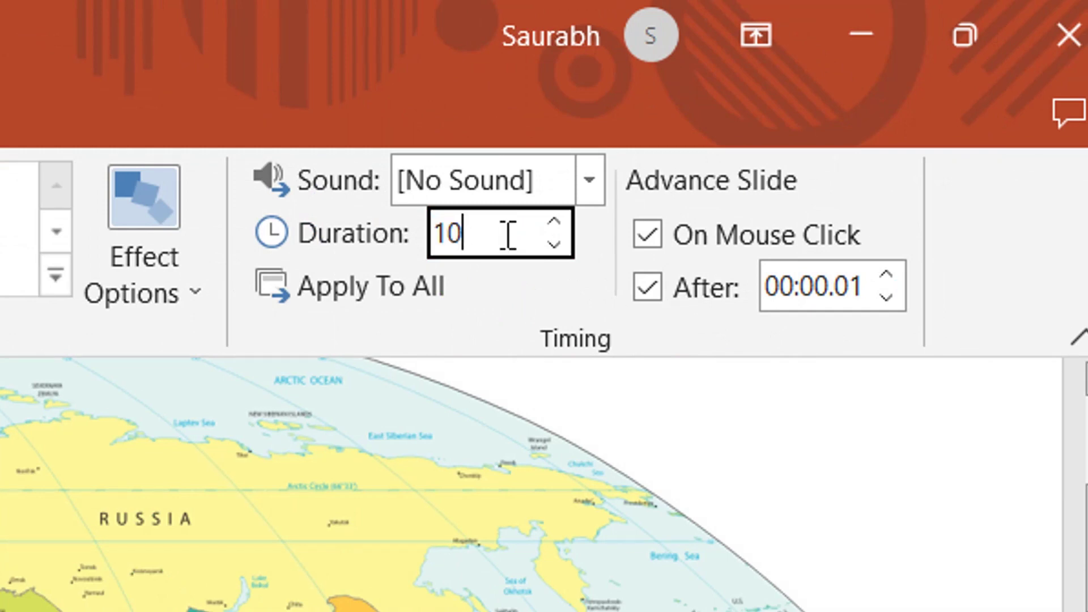
click(647, 233)
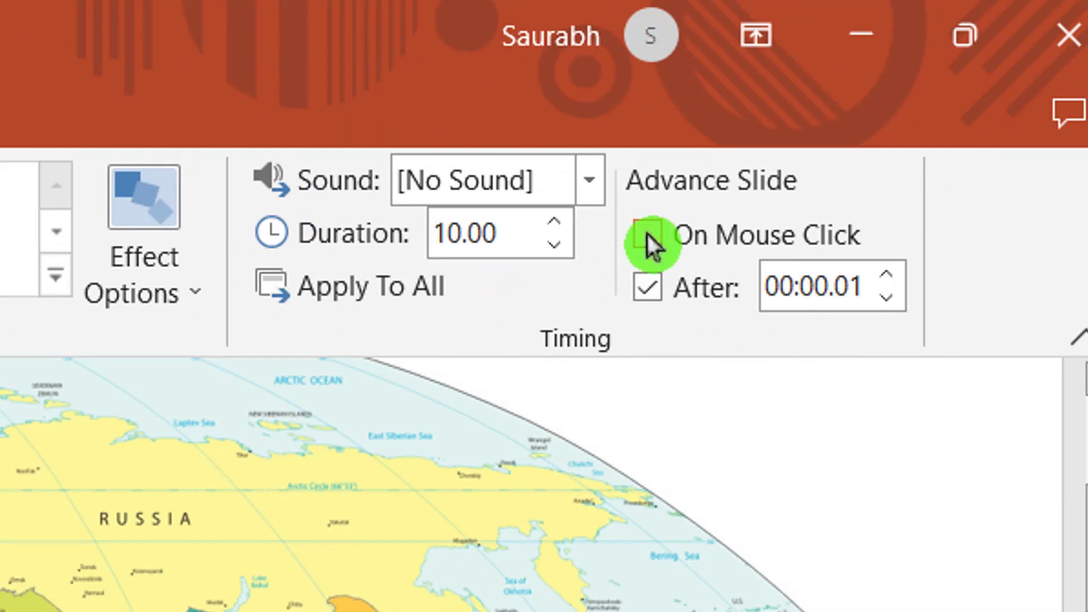